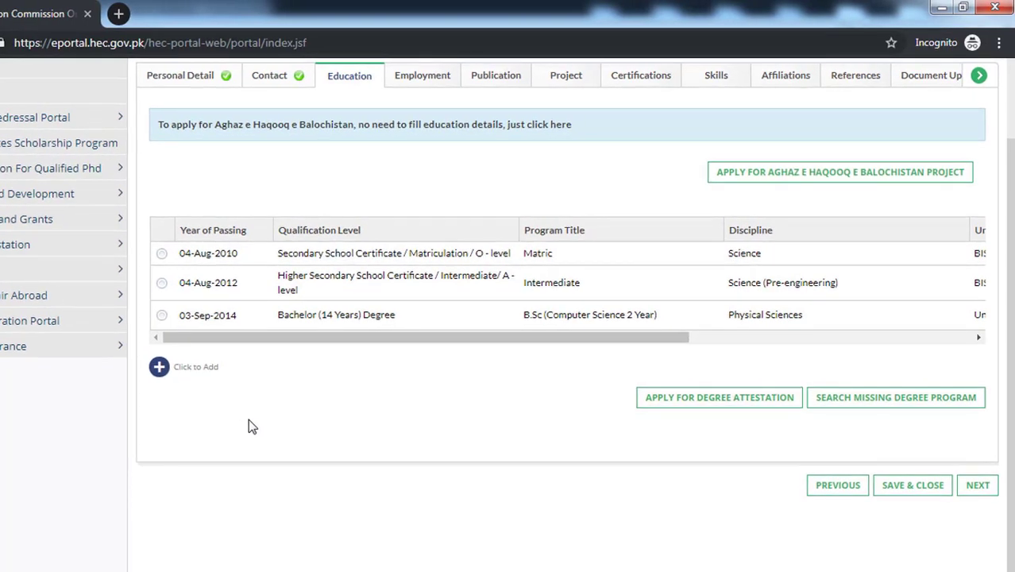
- Start a new education record and set its qualification level to Master (16 Years) Degree
left_click(160, 369)
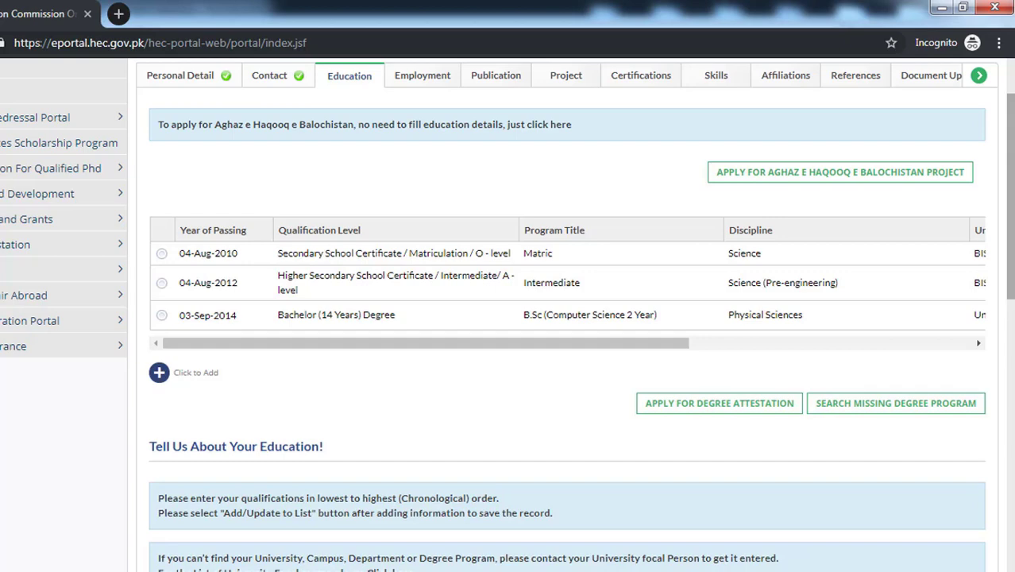
scroll(914, 387, "down", 5)
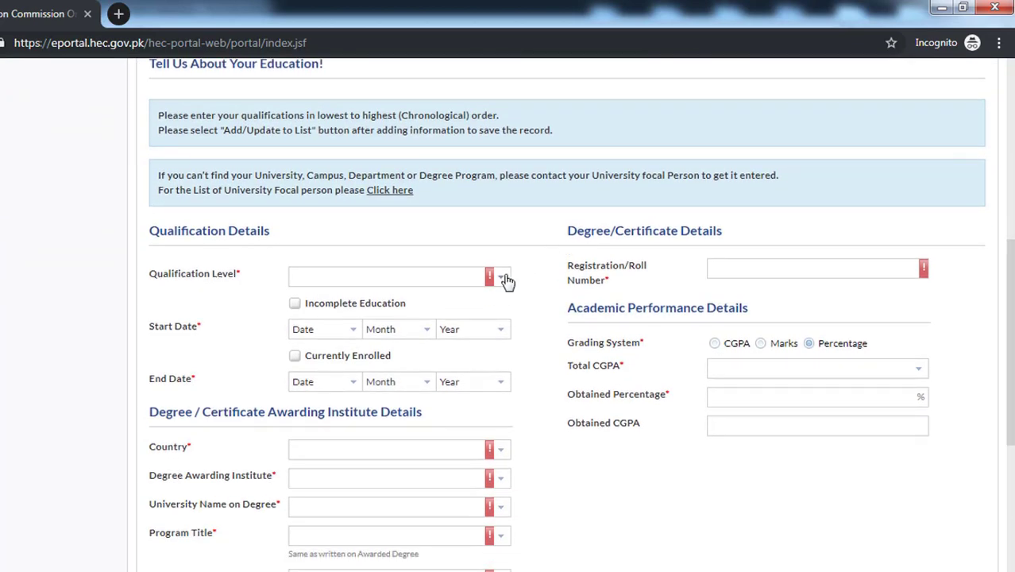
left_click(507, 280)
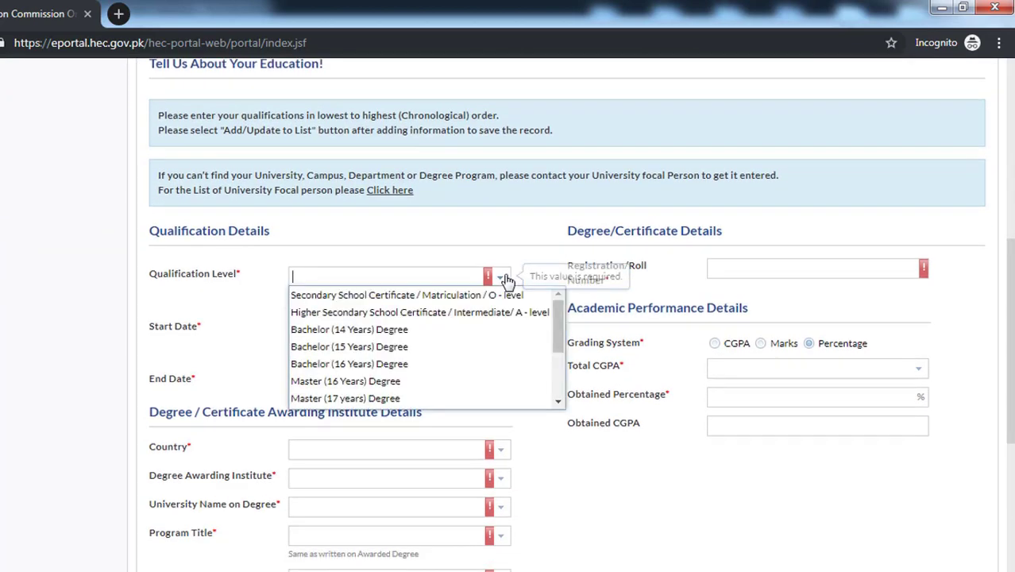
left_click(480, 384)
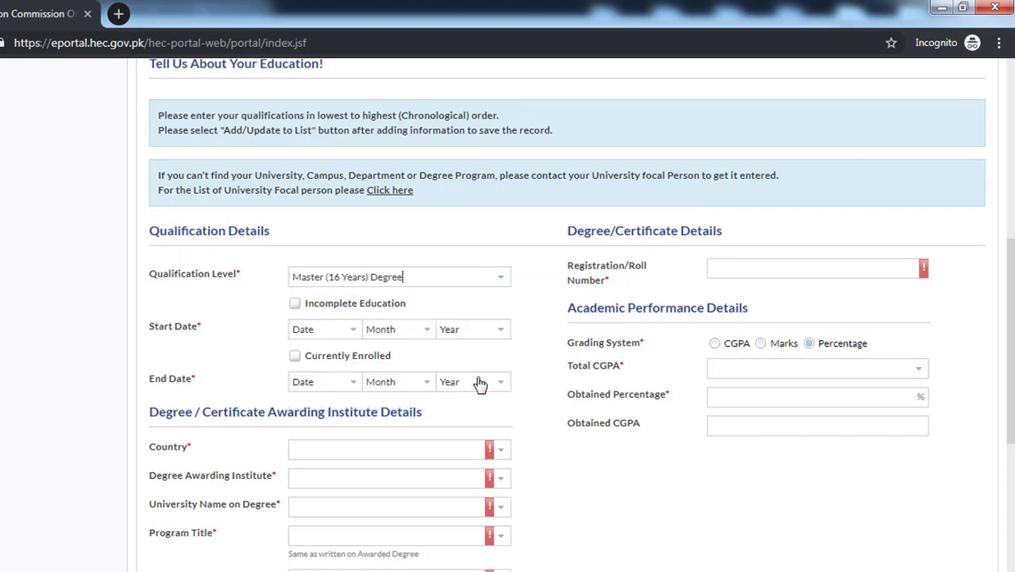
- Set the degree's start date to 3 September 2014 and its end date to 3 September 2016
left_click(352, 332)
left_click(310, 397)
left_click(398, 329)
scroll(430, 374, "down", 2)
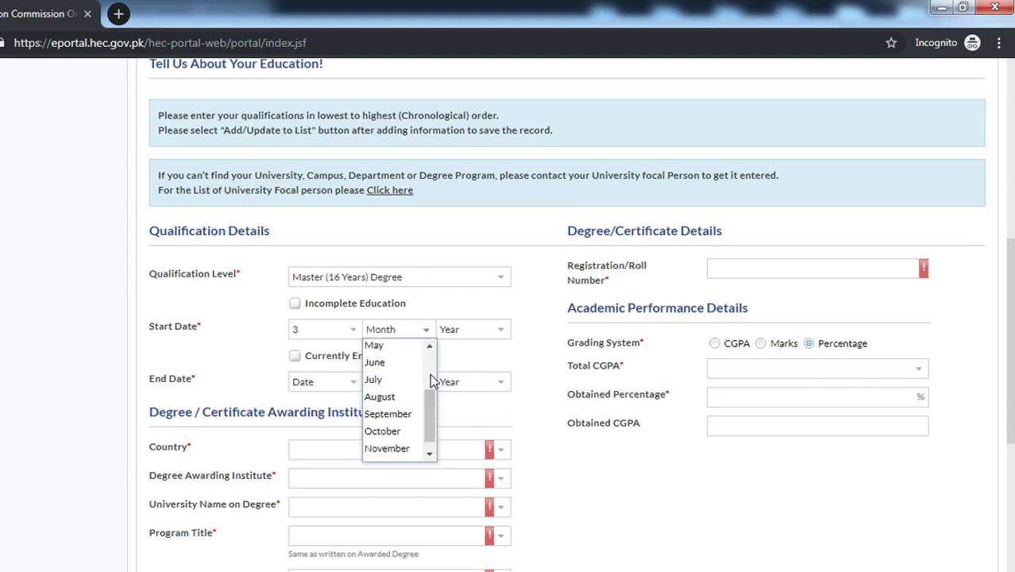
left_click(417, 415)
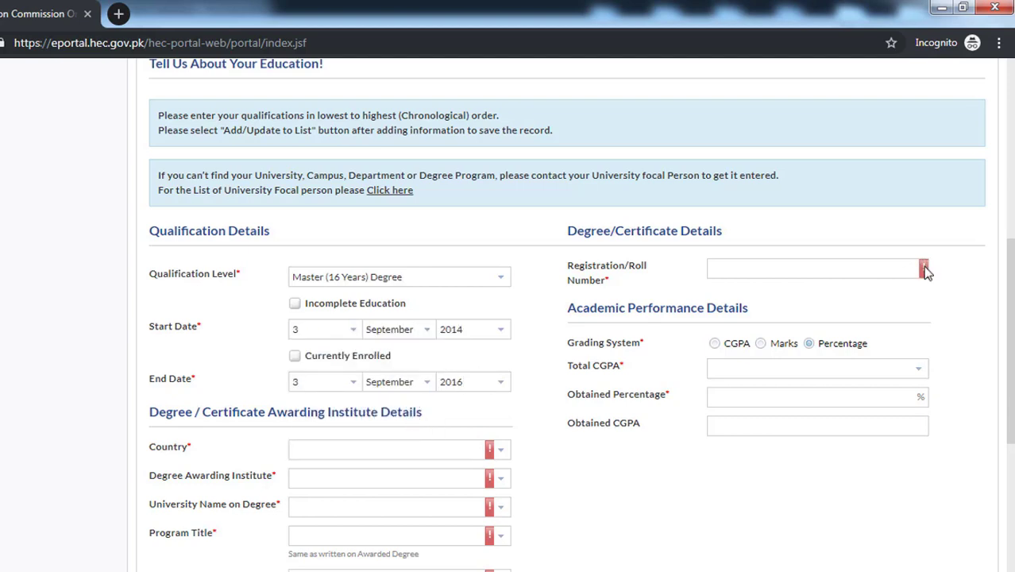
- Enter the registration/roll number and record the grade as CGPA, with a total of 4 and an obtained CGPA of 3.7
left_click(926, 271)
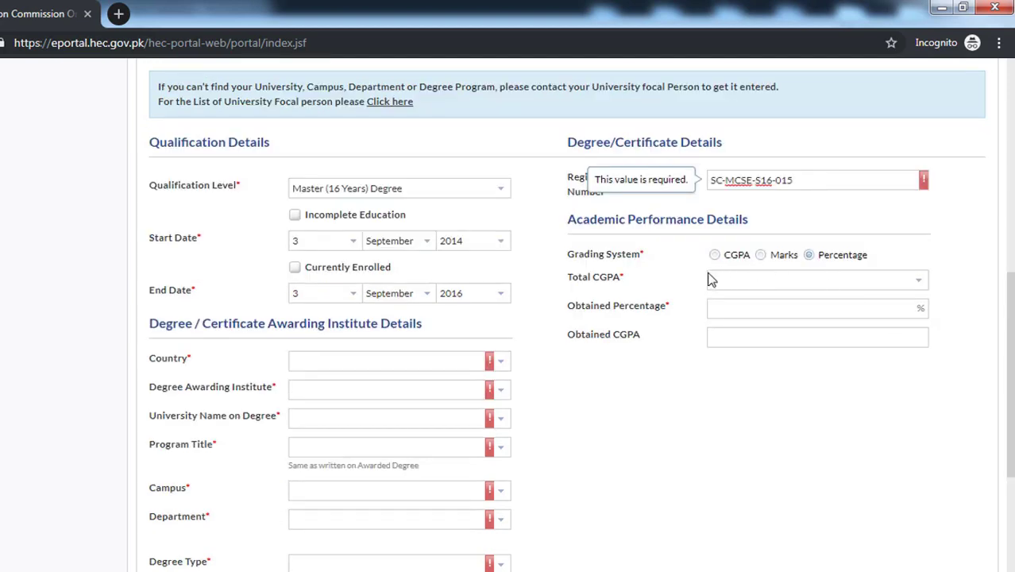
left_click(716, 255)
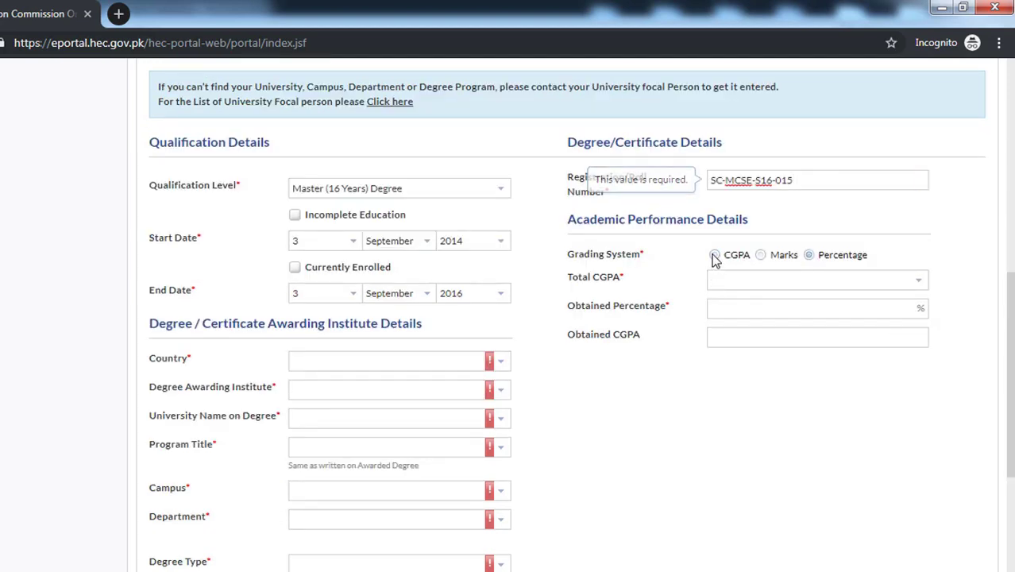
left_click(900, 281)
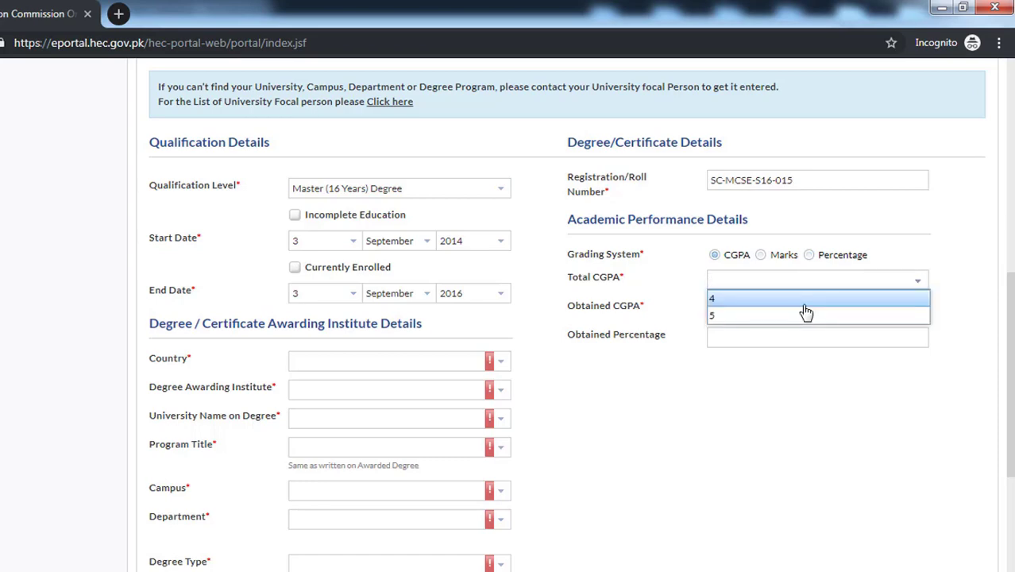
left_click(804, 305)
left_click(805, 310)
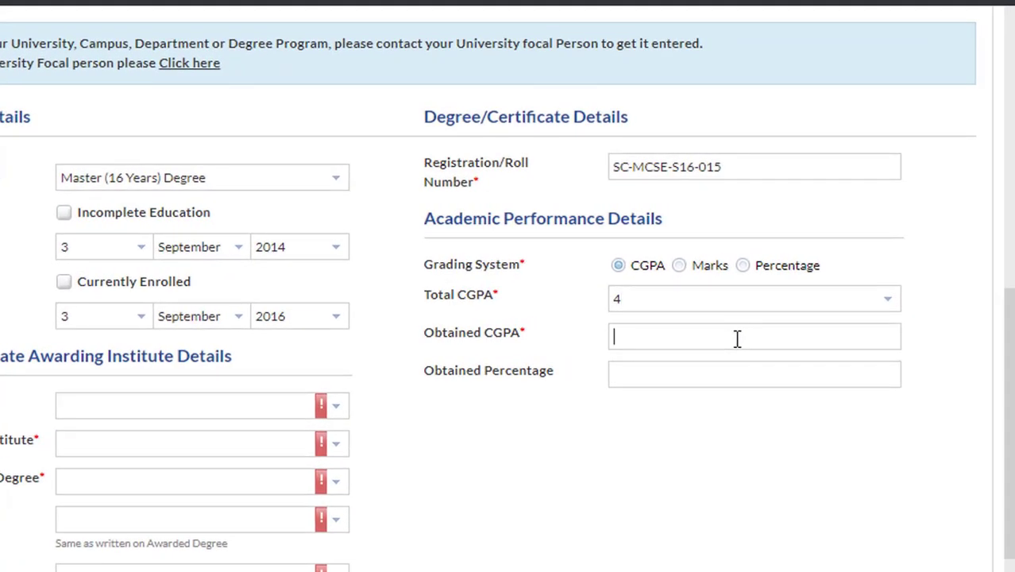
type("3.0")
key("BackSpace")
type("7")
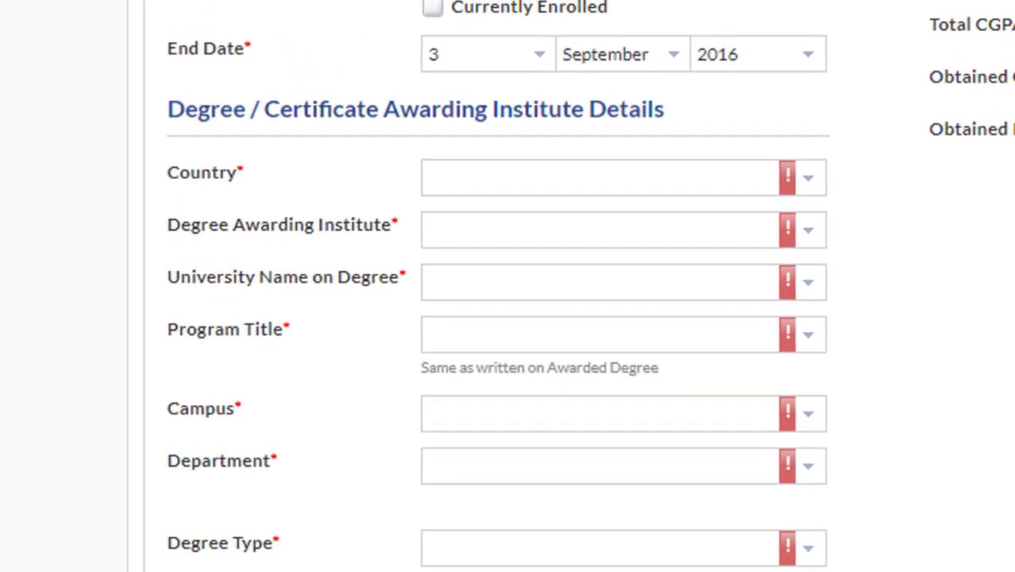
- Fill in the awarding institute details for Master in Computer Science in Pakistan, Regular degree type, Evening session, and add the record to the list
scroll(624, 286, "down", 1)
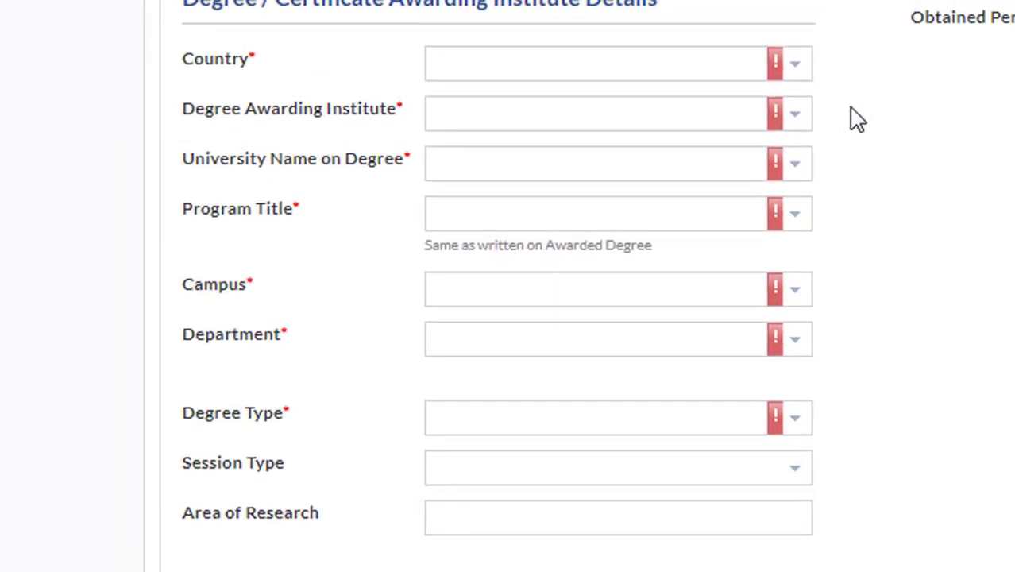
left_click(809, 70)
type("Pakistan")
key("Tab")
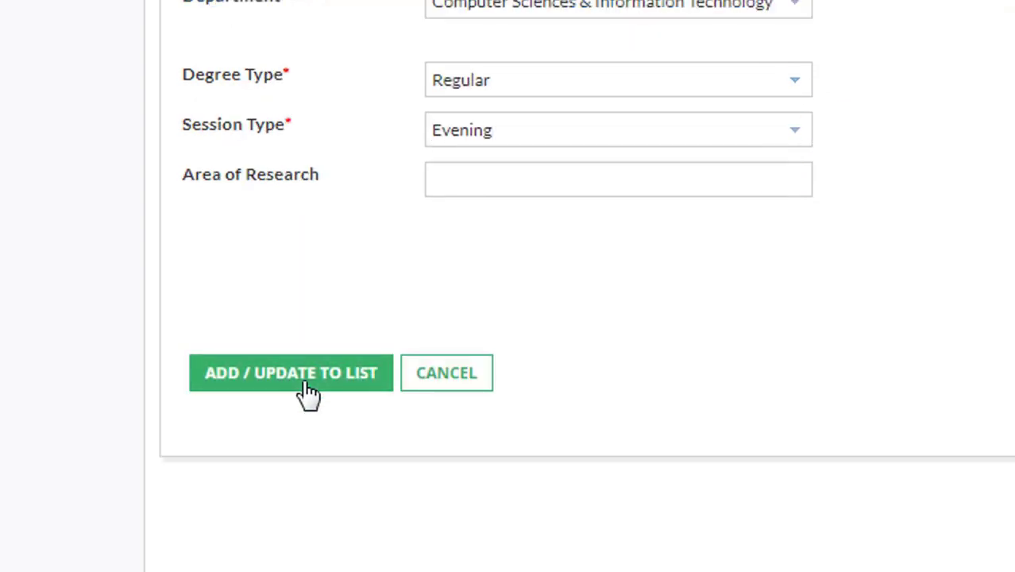
left_click(308, 393)
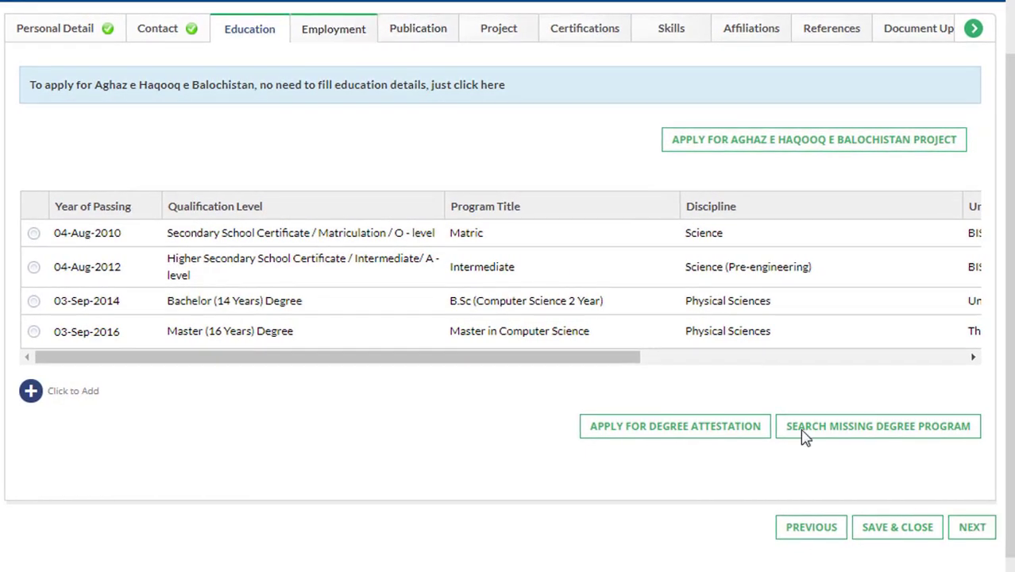
- Advance through the profile sections from Education to Document Upload, leaving Employment through References without entries
left_click(971, 527)
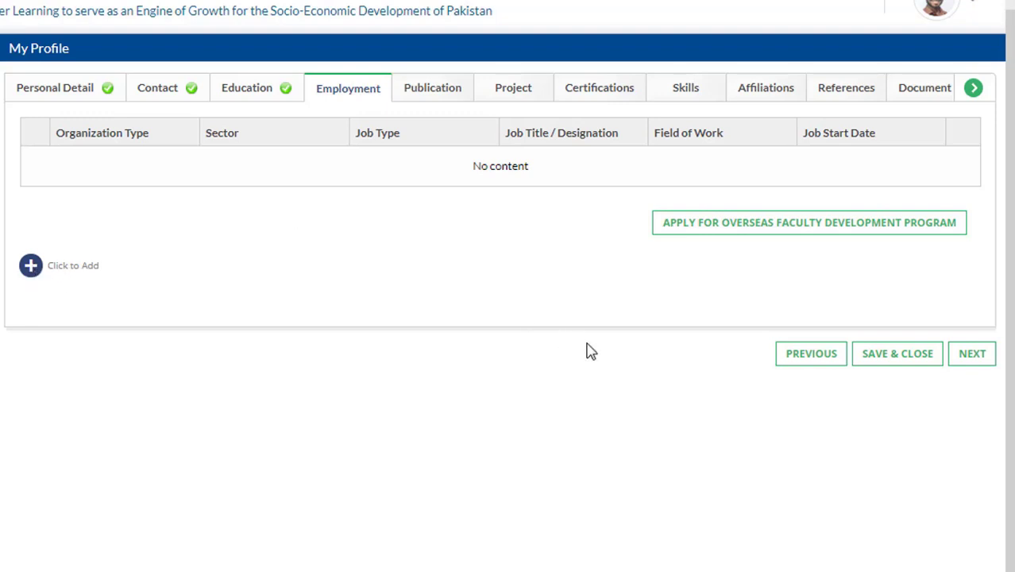
left_click(982, 359)
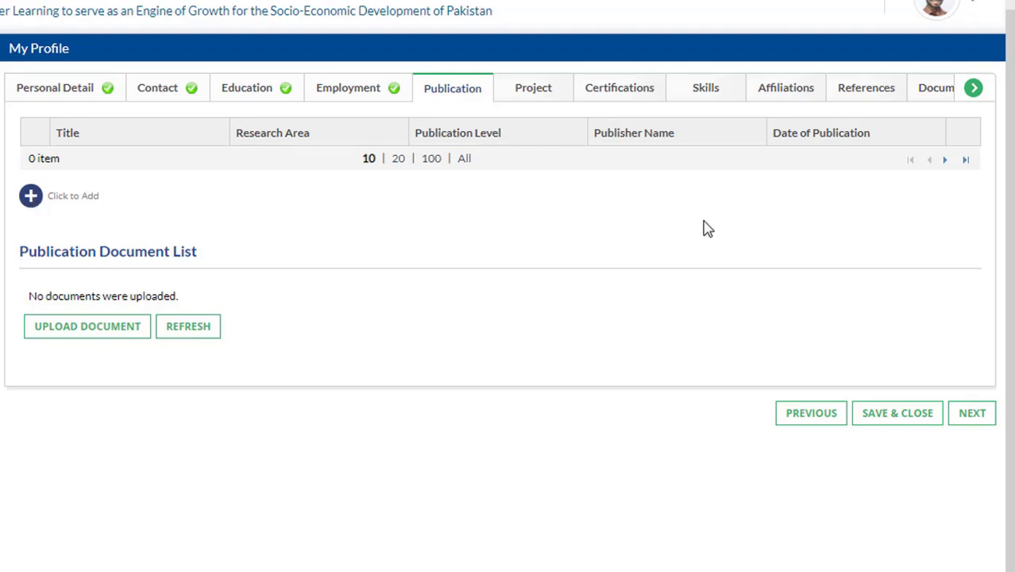
left_click(966, 419)
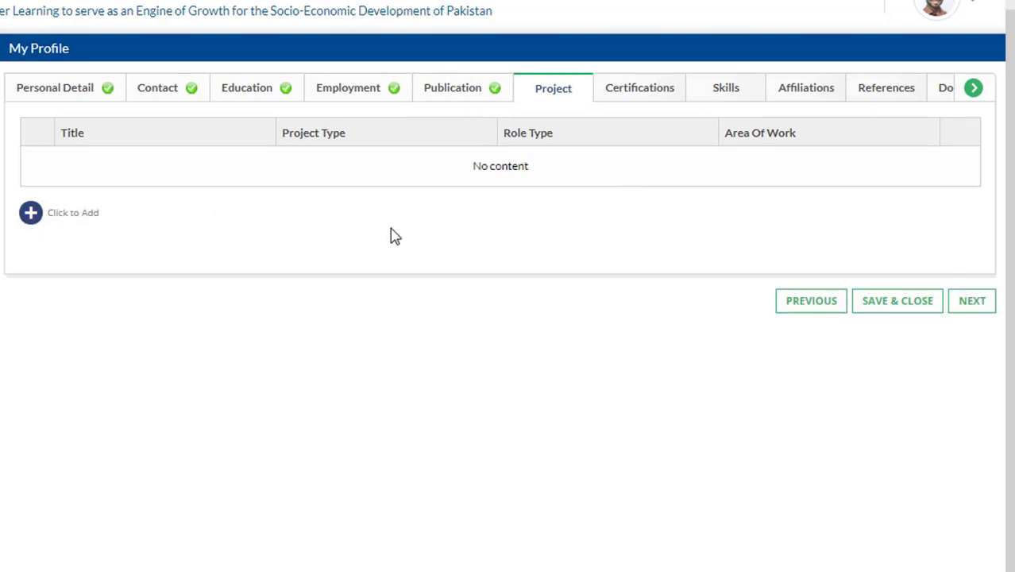
left_click(971, 312)
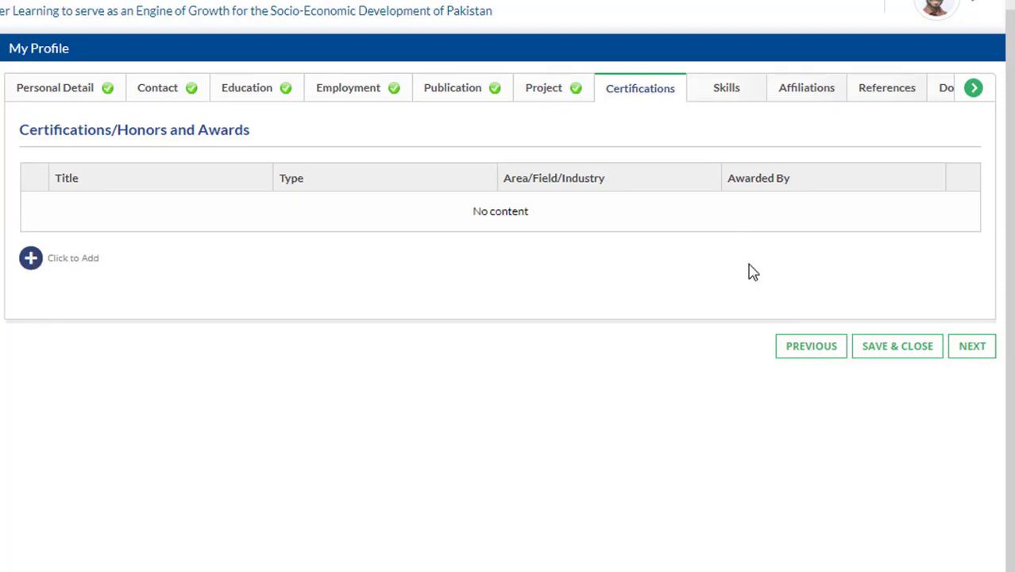
left_click(986, 354)
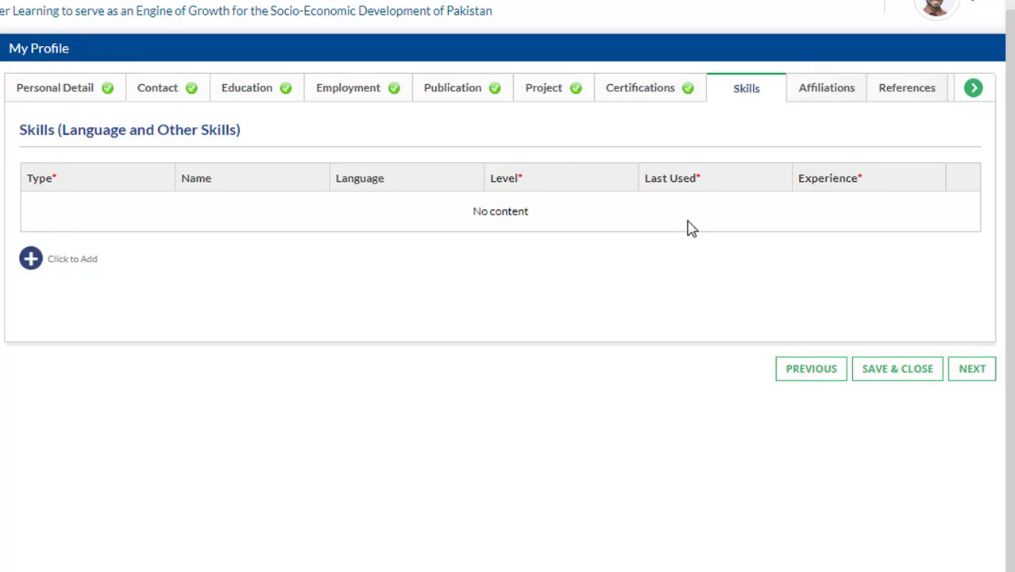
left_click(977, 371)
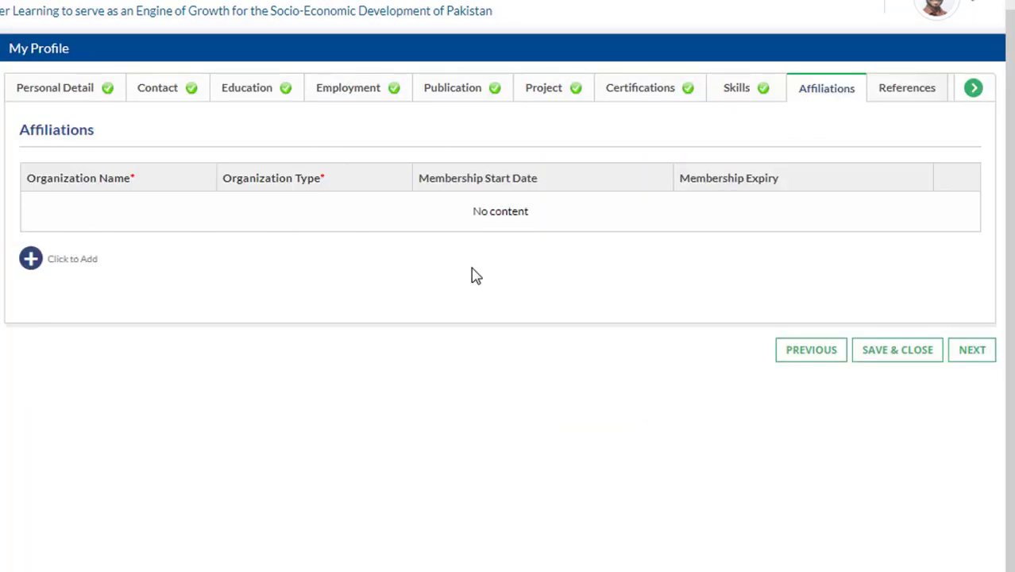
left_click(961, 360)
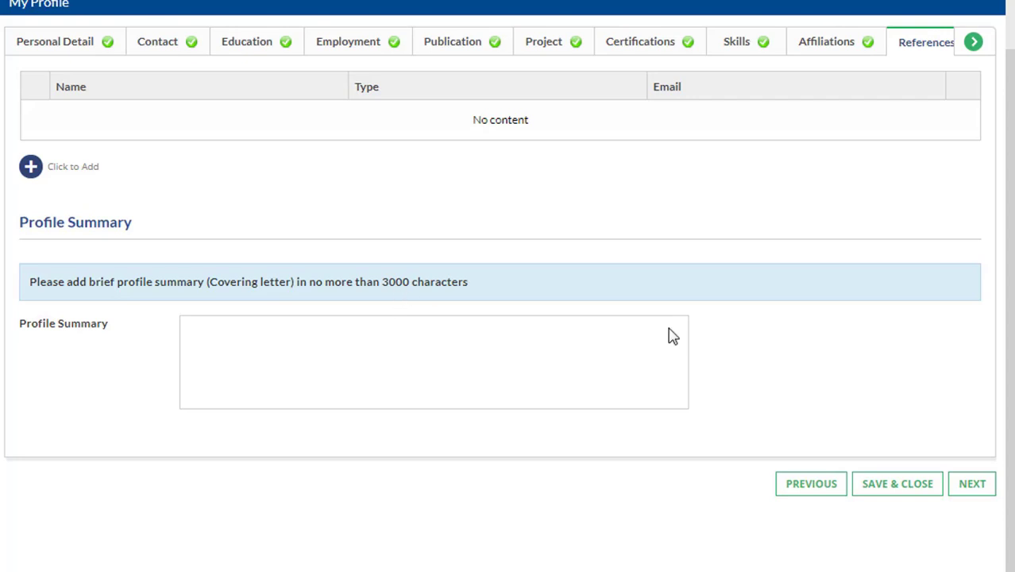
left_click(971, 484)
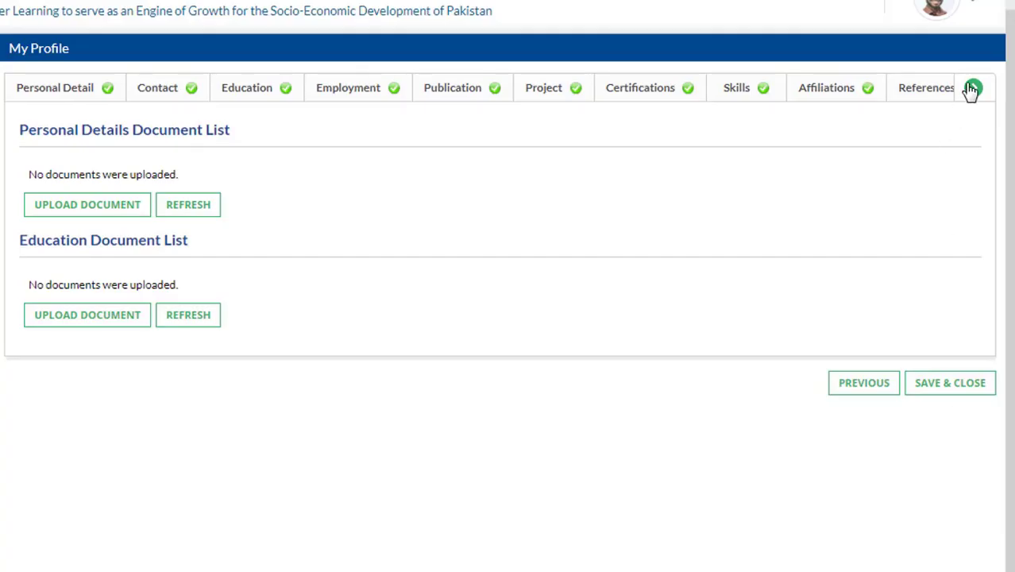
left_click(972, 88)
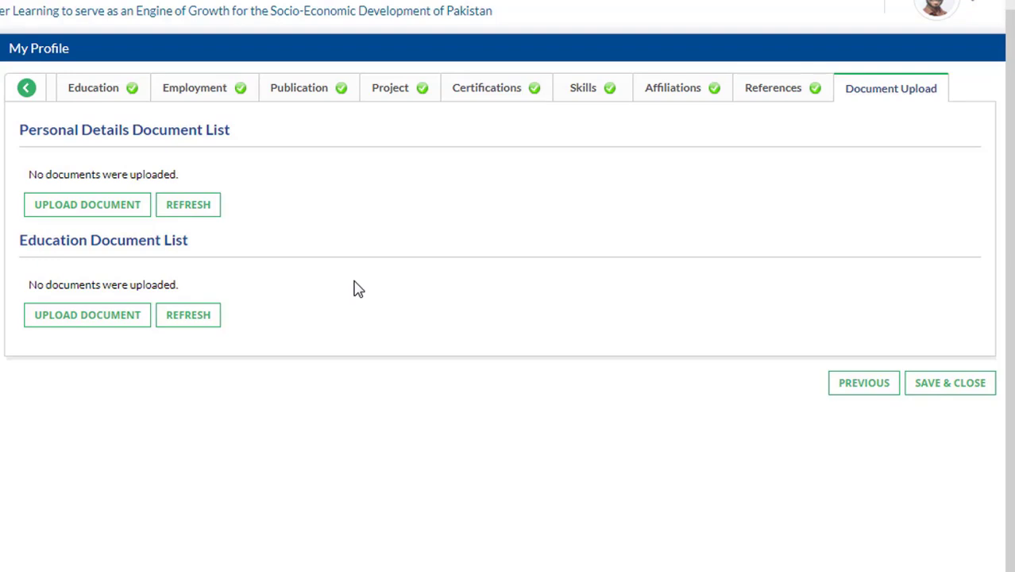
left_click(28, 92)
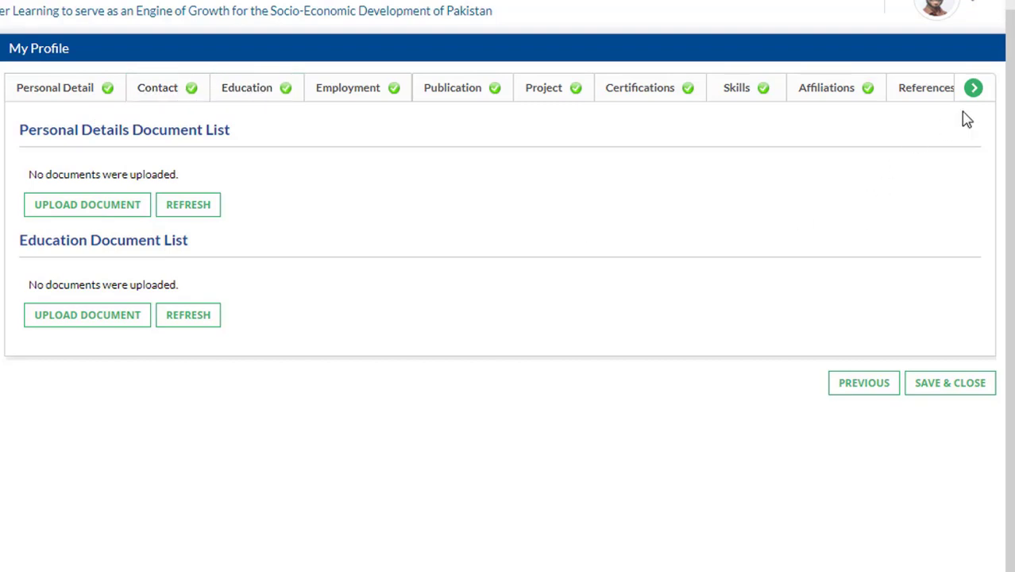
left_click(974, 89)
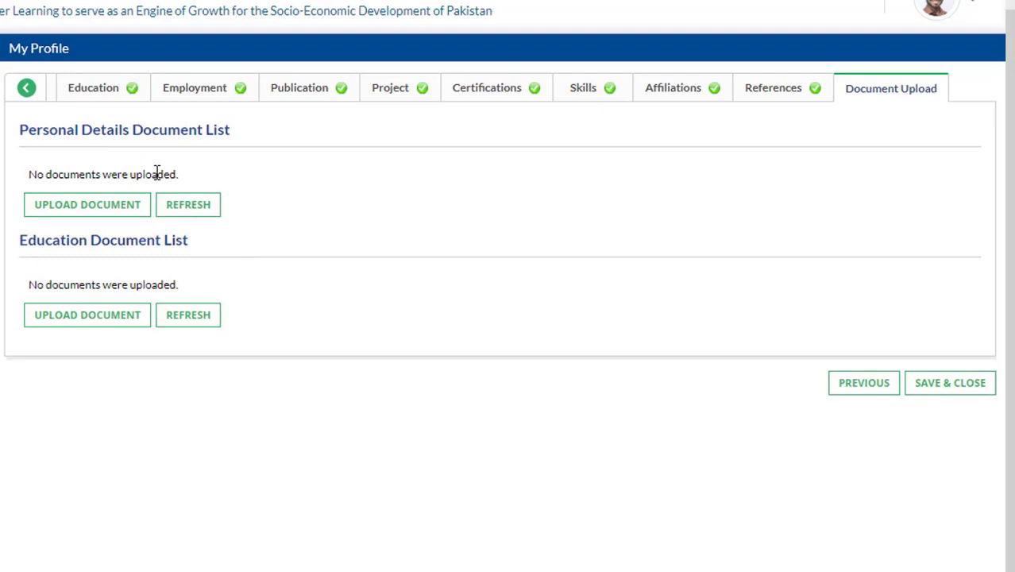
- Start a document upload for the personal details list and set its title to Copy of CNIC
left_click(108, 209)
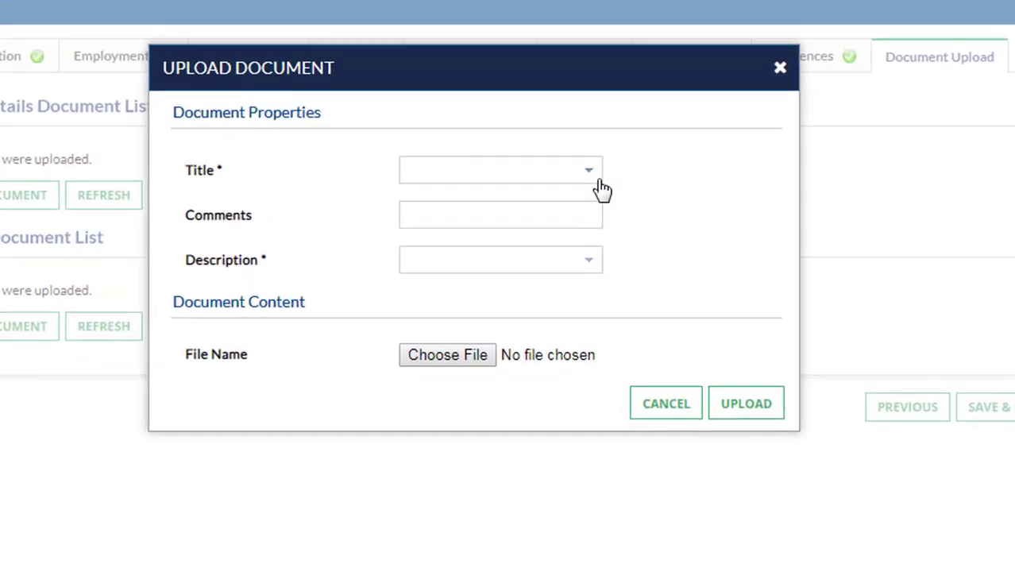
left_click(591, 175)
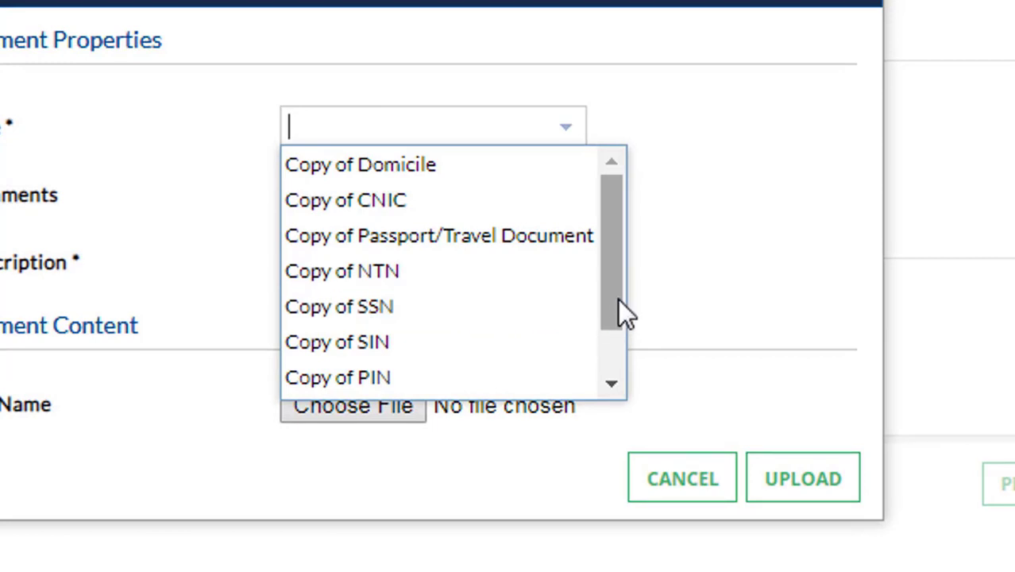
left_click_drag(606, 248, 616, 194)
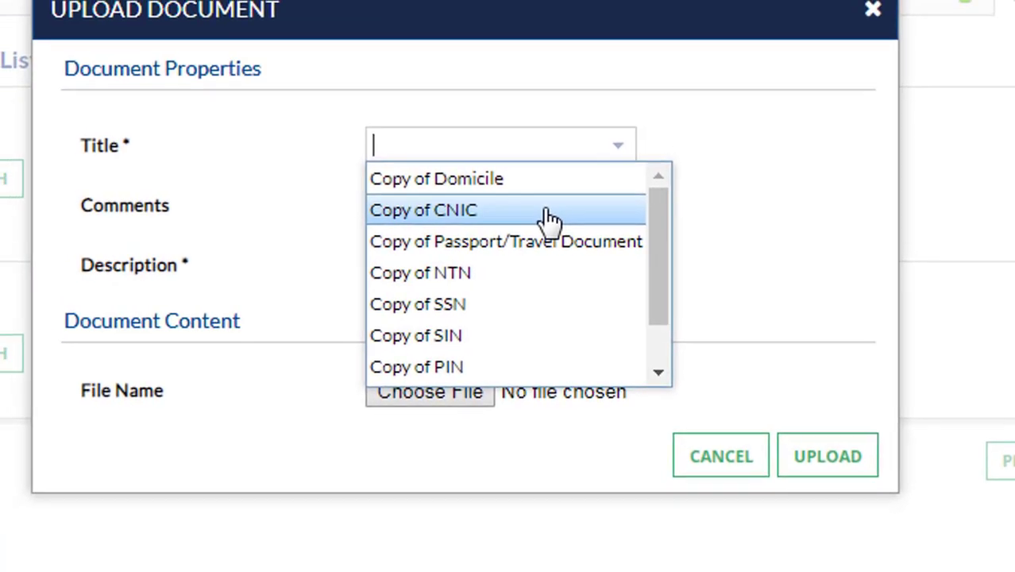
left_click(550, 213)
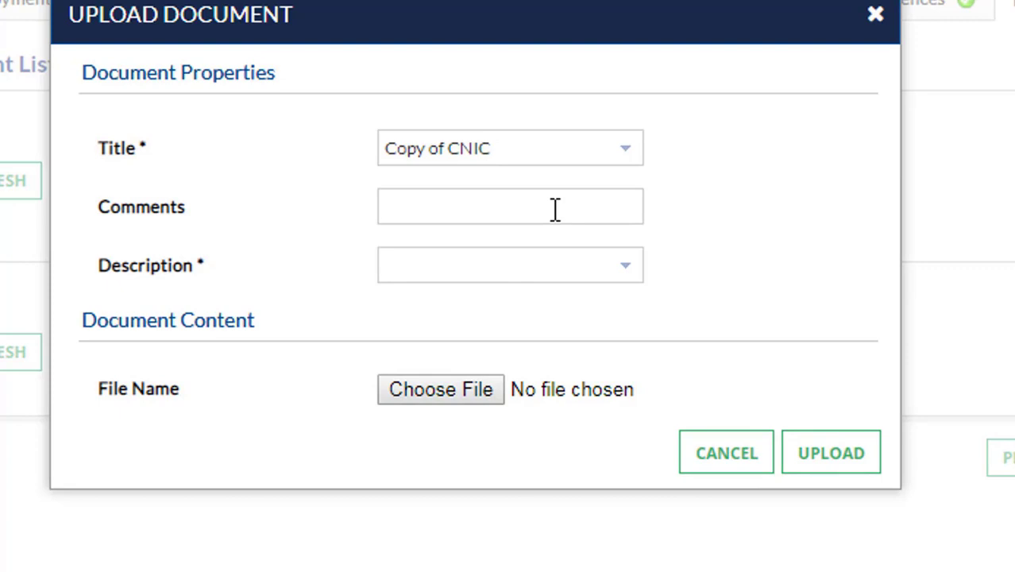
- Enter Front as the document's comment, set its description to Front, and attach the file id front.jpg
left_click(555, 209)
type("Fron")
left_click(630, 275)
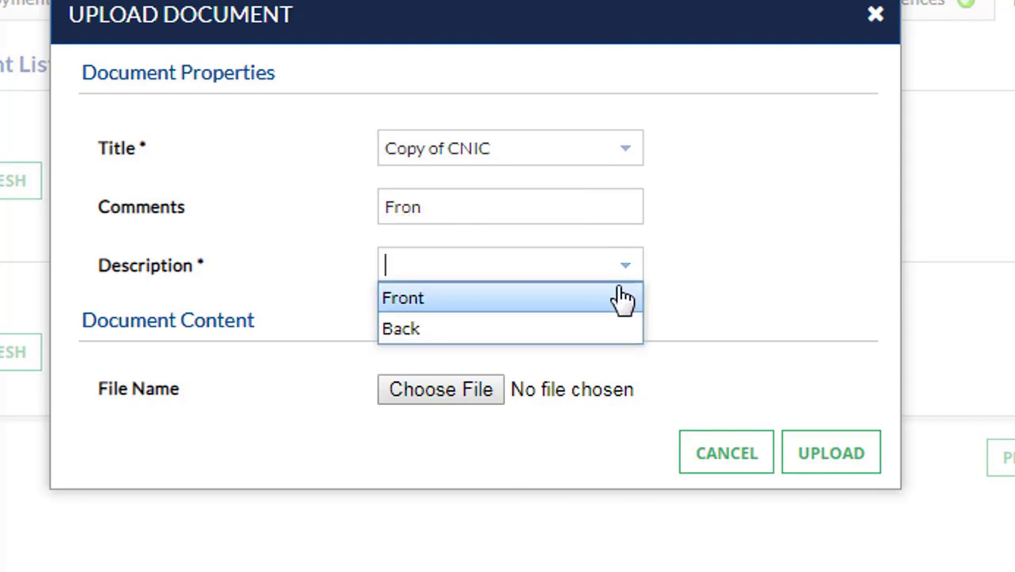
left_click(622, 299)
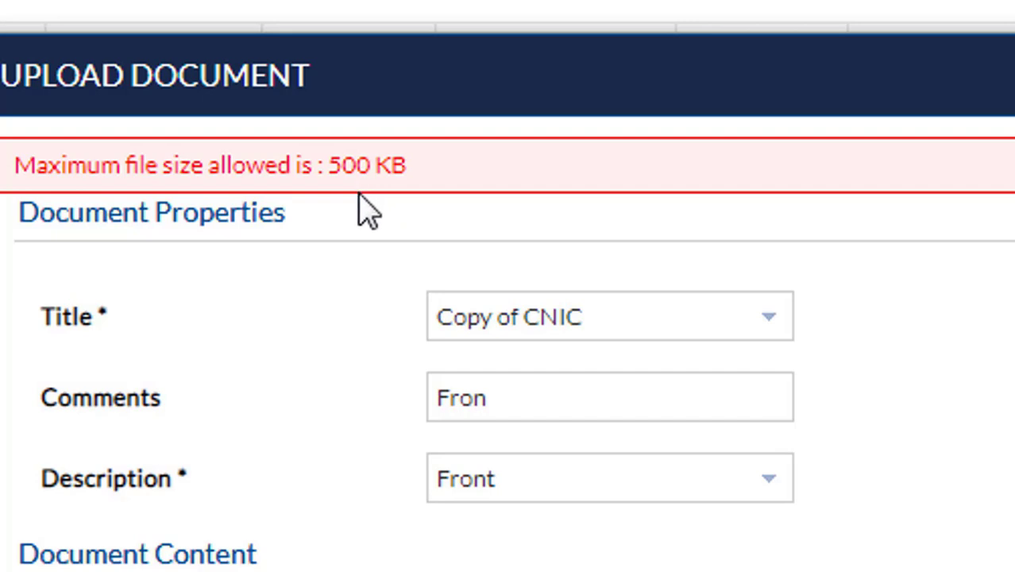
type("t")
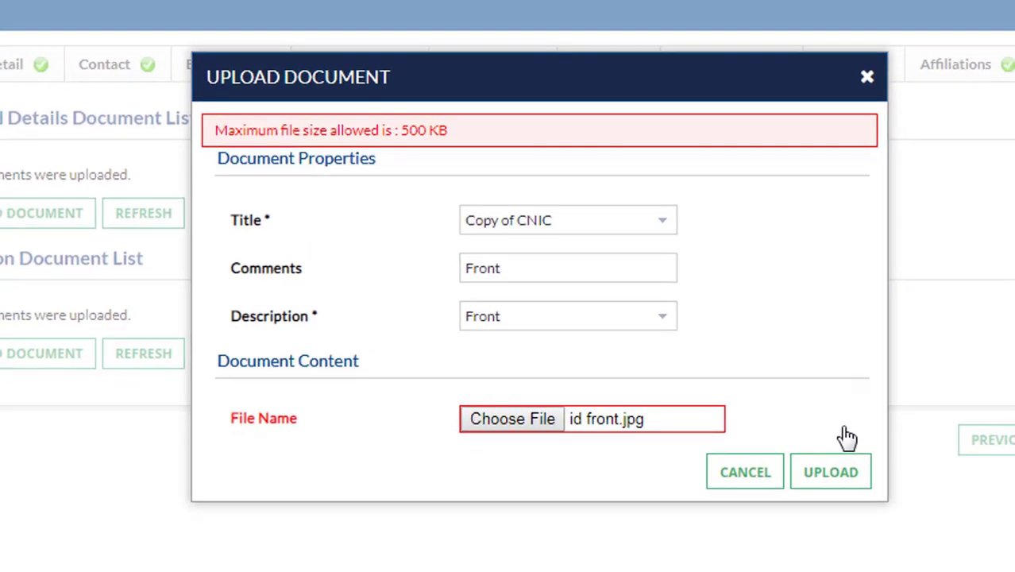
- Search the web for "compresspng" in a new browser tab and open the Compress PNG Images Online site
key("ctrl+t")
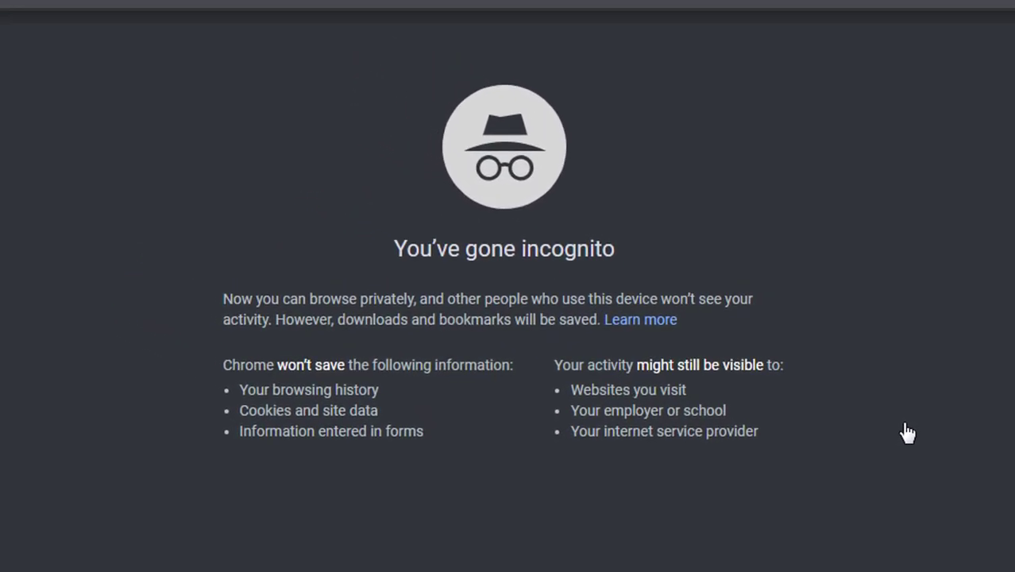
type("compresspng")
key("Return")
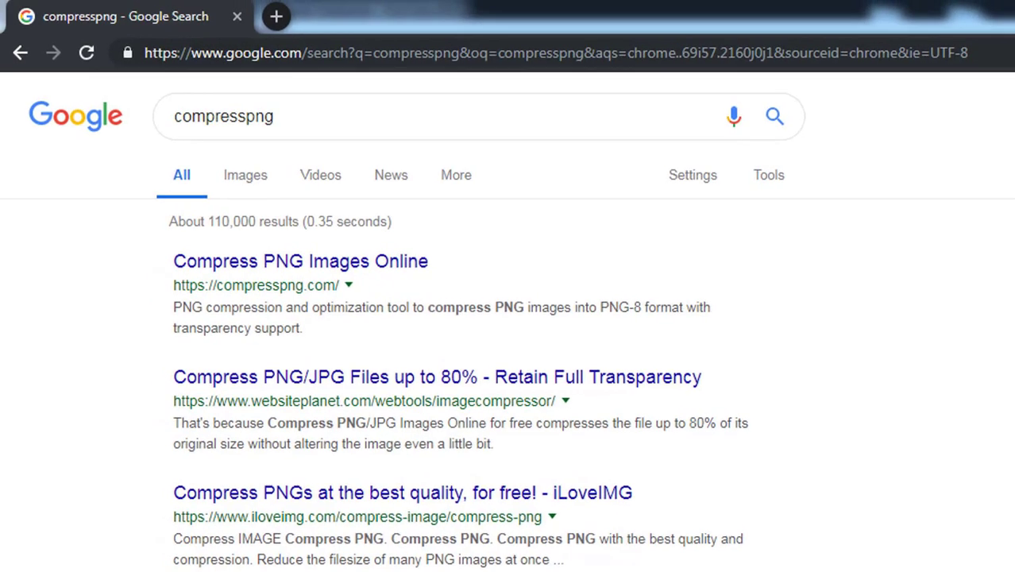
left_click(381, 268)
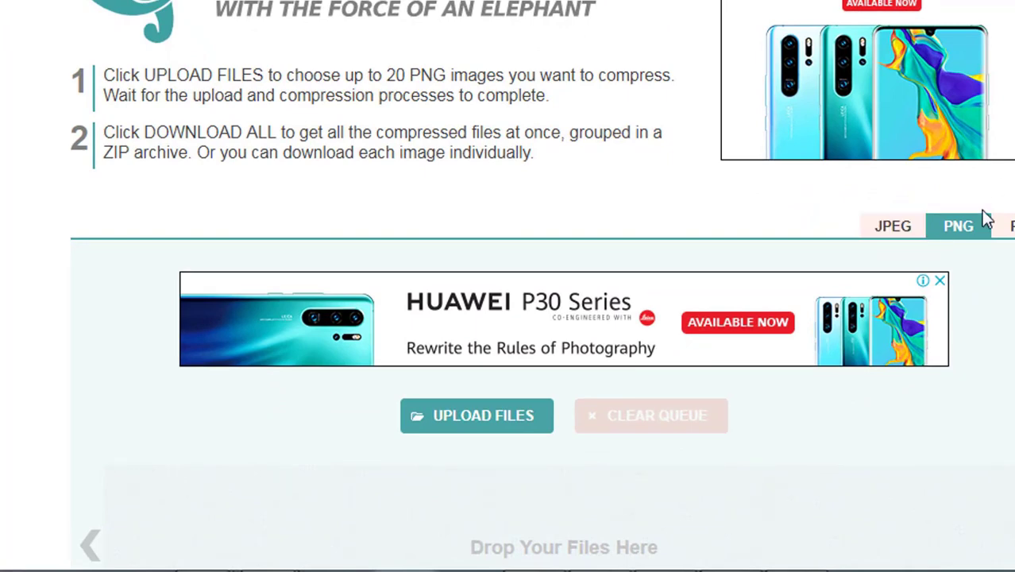
- Switch the online compressor from PNG to JPEG mode and submit id front.jpg for compression
scroll(884, 201, "down", 3)
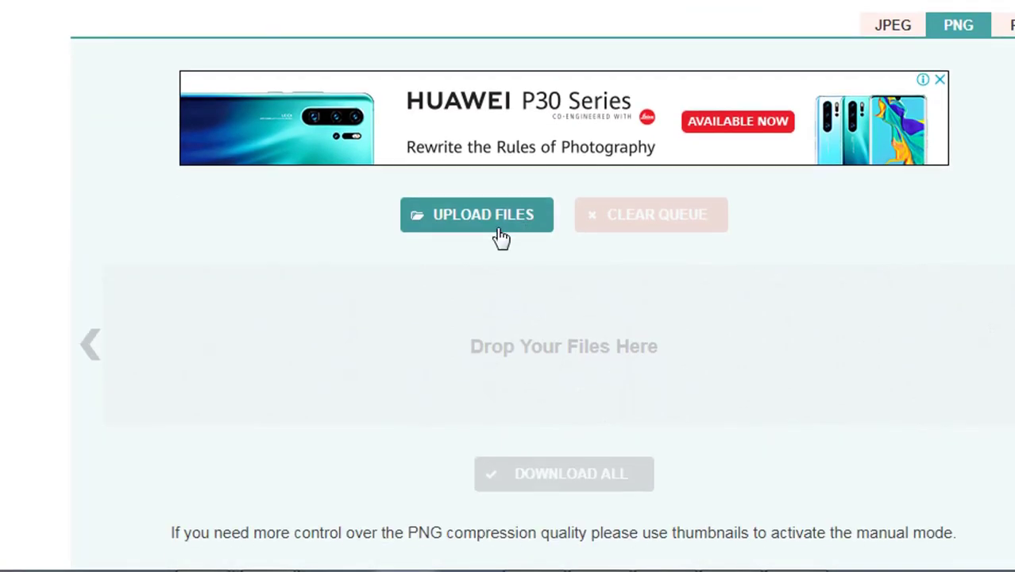
left_click(497, 226)
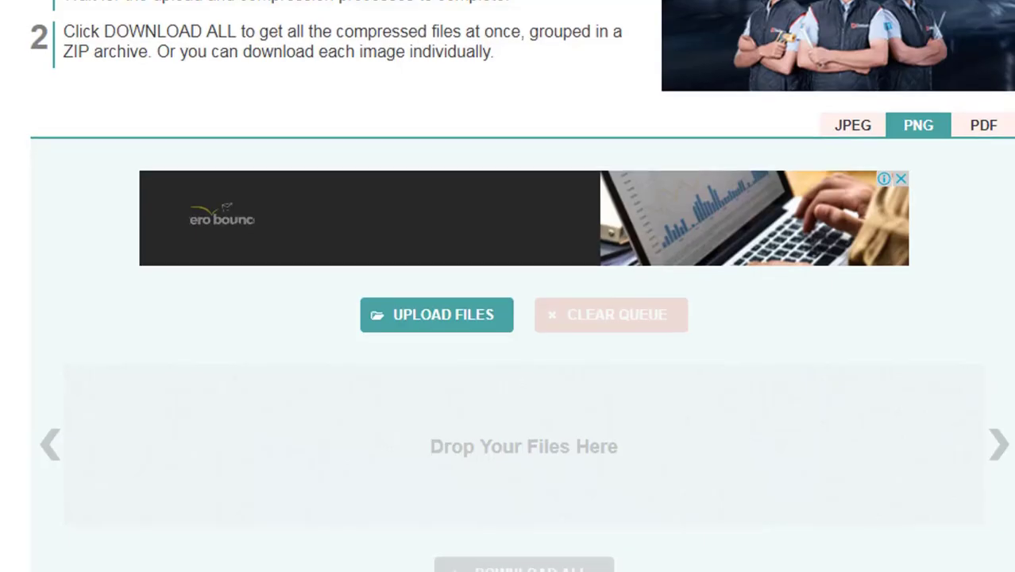
scroll(522, 286, "down", 1)
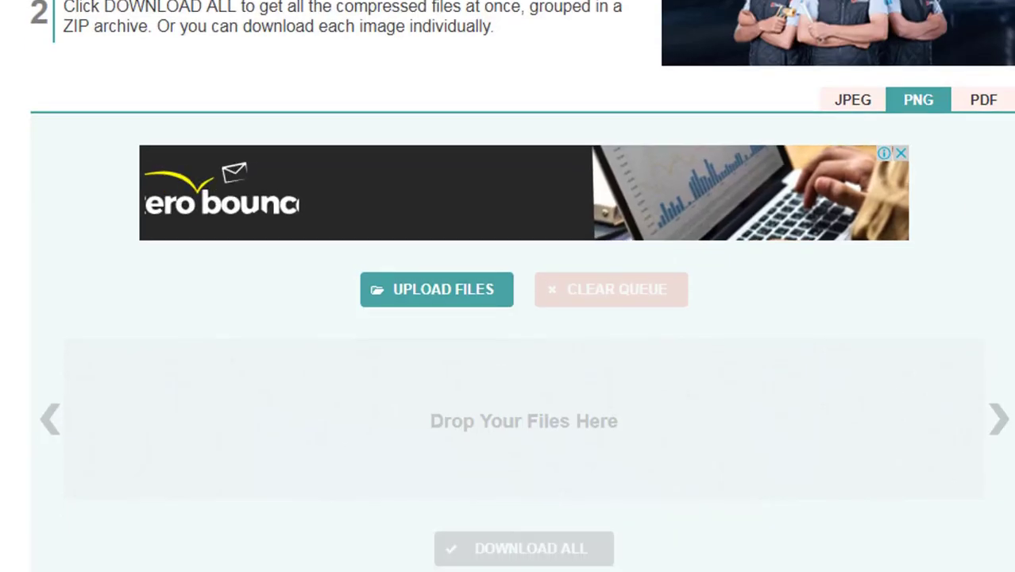
left_click(861, 116)
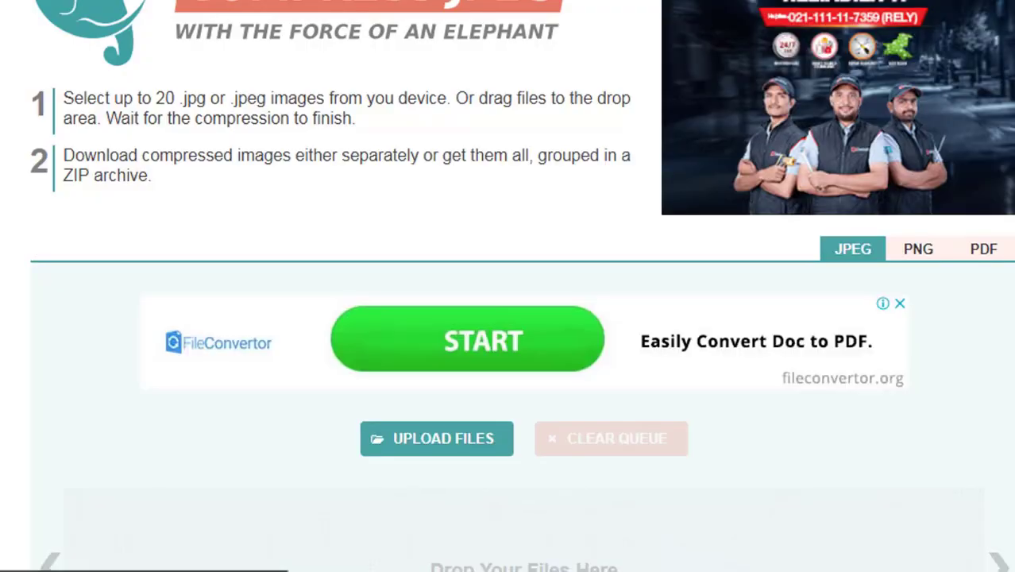
scroll(525, 318, "down", 3)
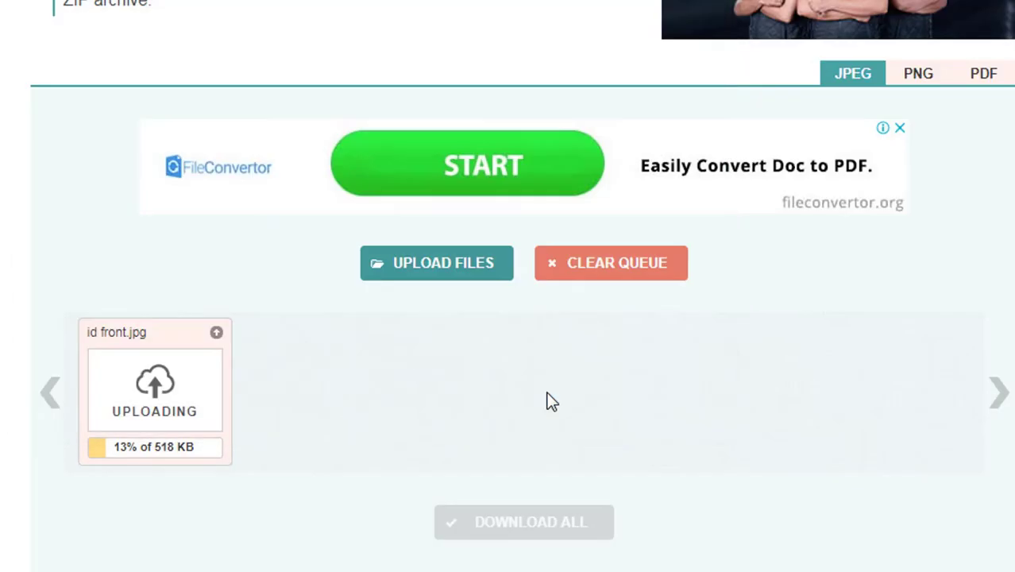
- Download the compressed id front.jpg and remove it from the compression queue
scroll(552, 402, "down", 2)
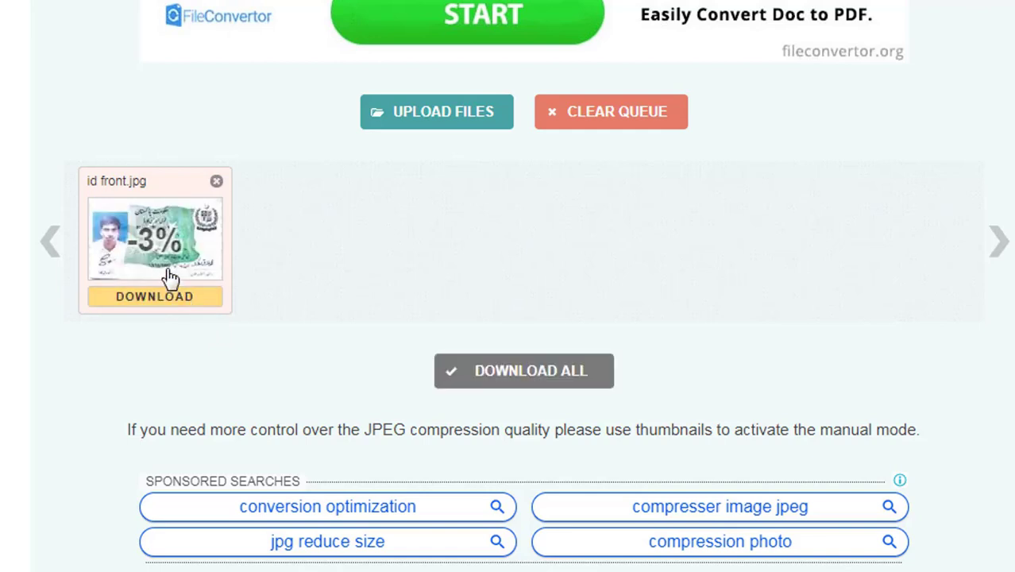
mouse_move(166, 264)
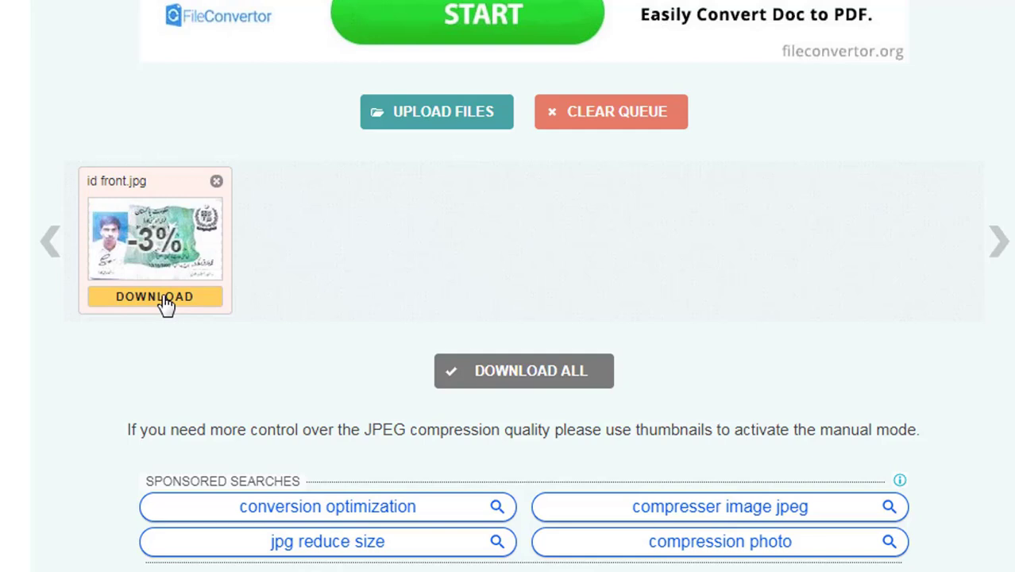
left_click(162, 298)
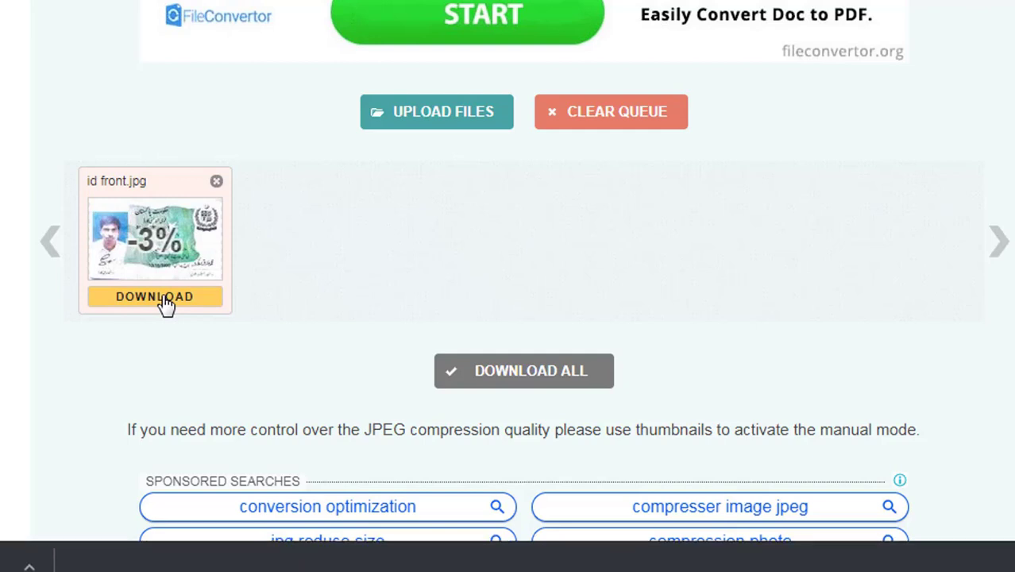
left_click(217, 183)
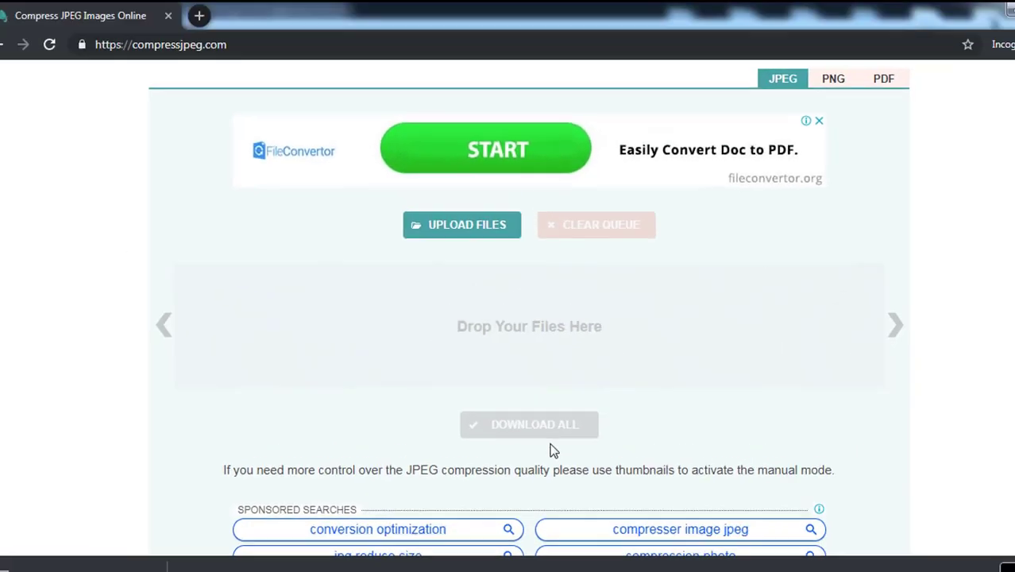
- Switch back to the HEC e-portal and finish the upload of the CNIC front copy
scroll(233, 207, "up", 3)
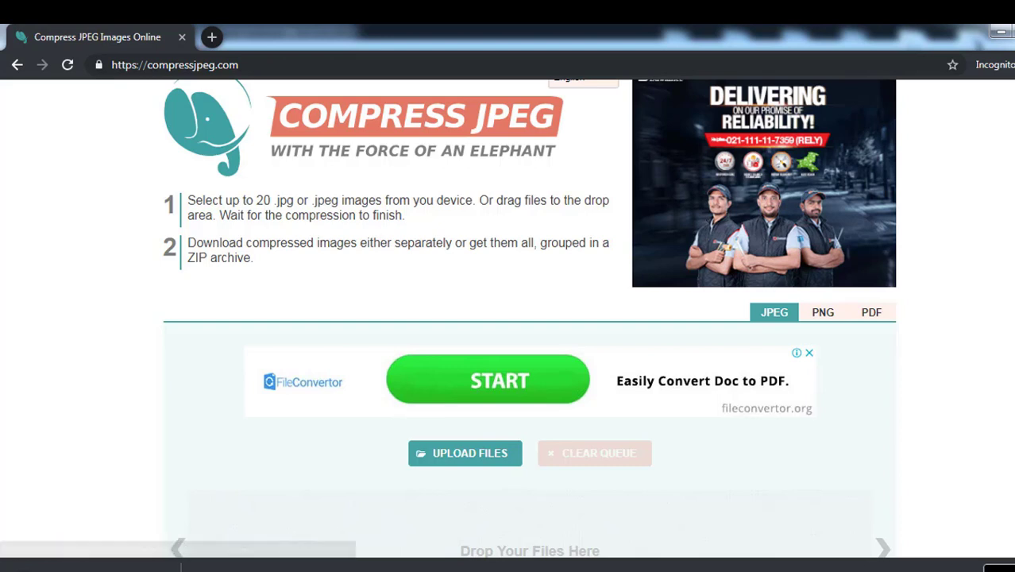
left_click(163, 568)
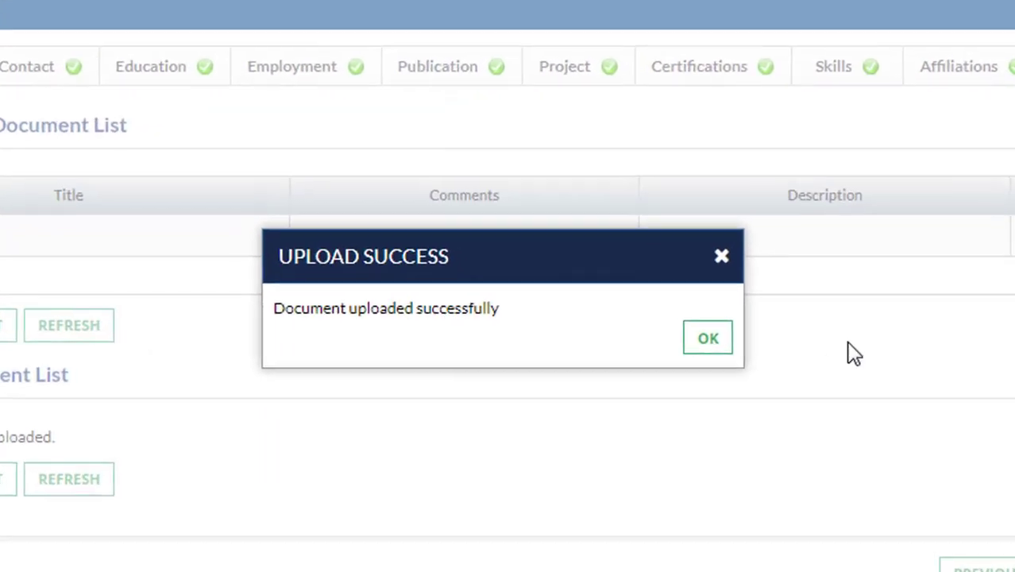
left_click(688, 335)
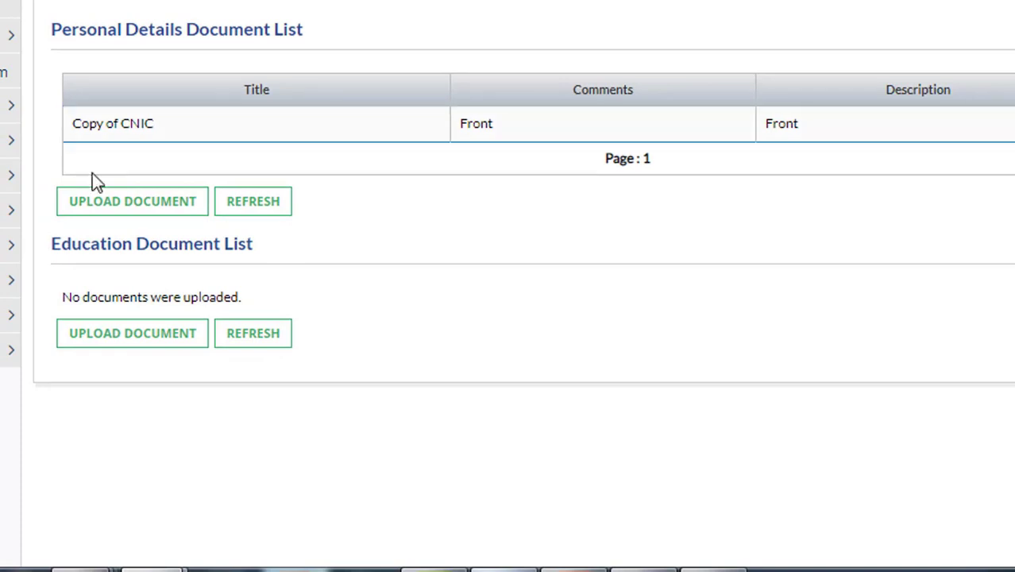
- Start another personal details document upload titled Copy of CNIC, with Back as its comment
left_click(116, 202)
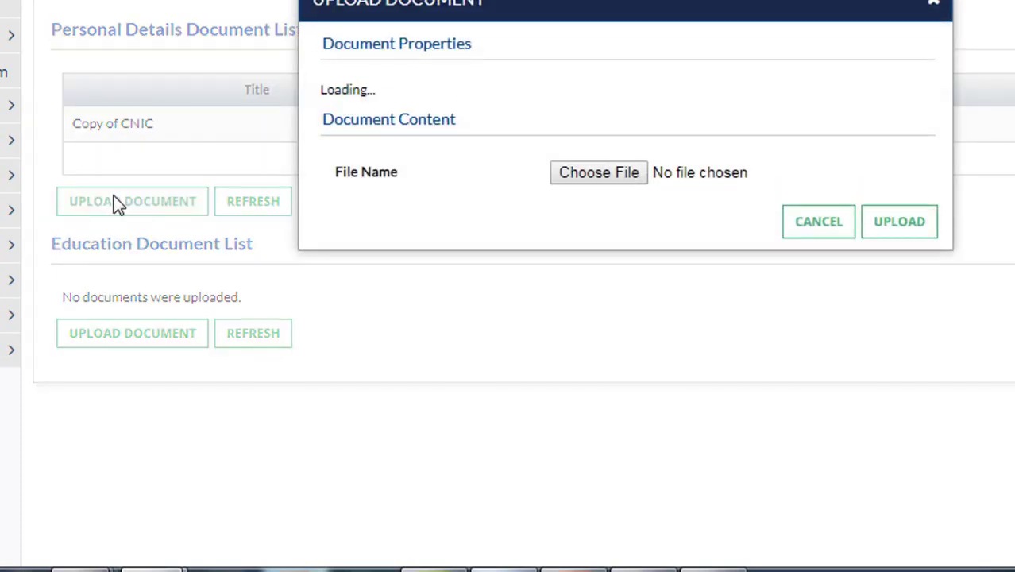
left_click(746, 106)
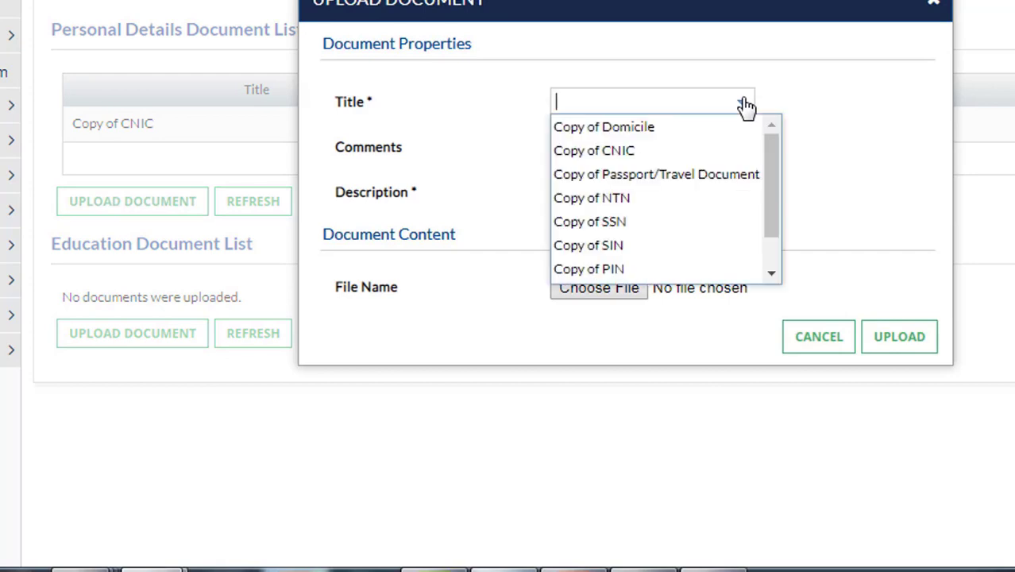
left_click(719, 152)
left_click(721, 147)
type("Back")
key("Tab")
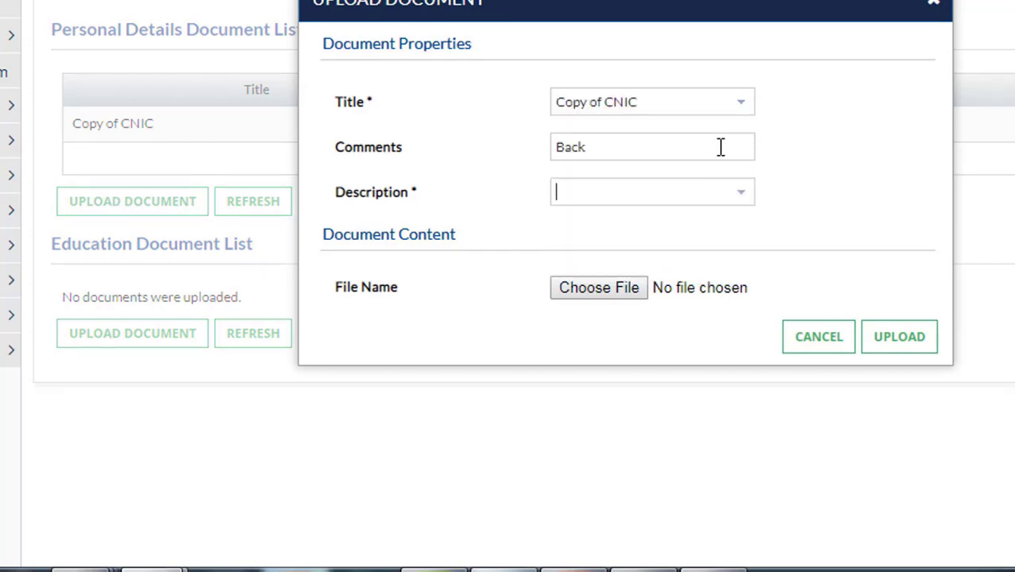
- Set the document's description to Back, attach id back.jpg, and complete the upload
left_click(741, 203)
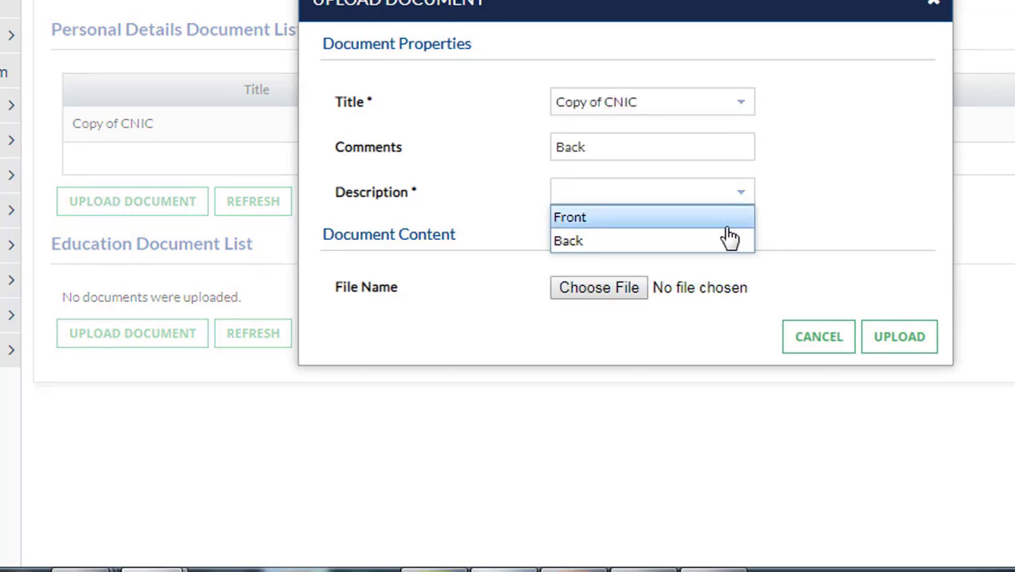
left_click(725, 242)
left_click(612, 287)
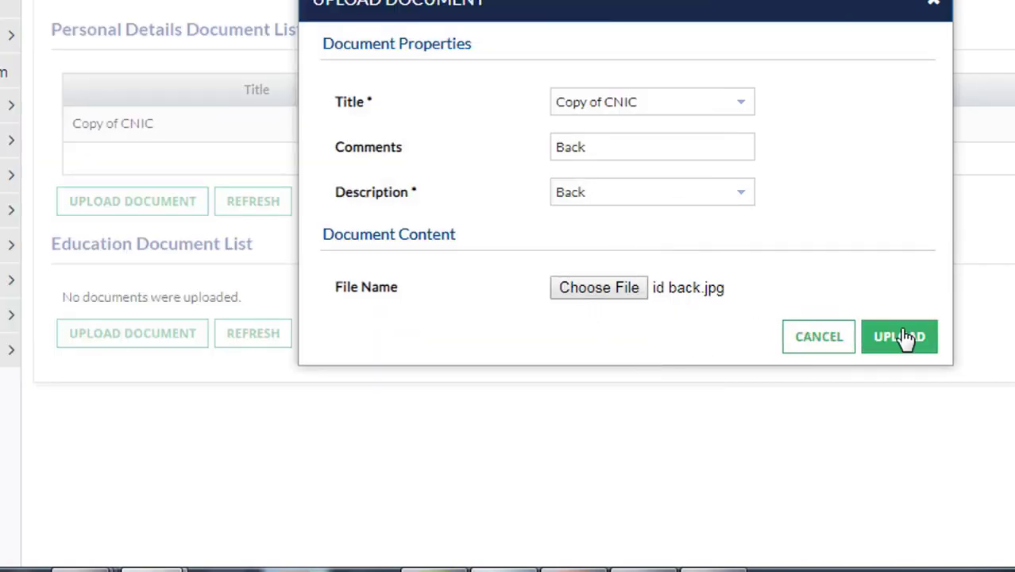
left_click(904, 338)
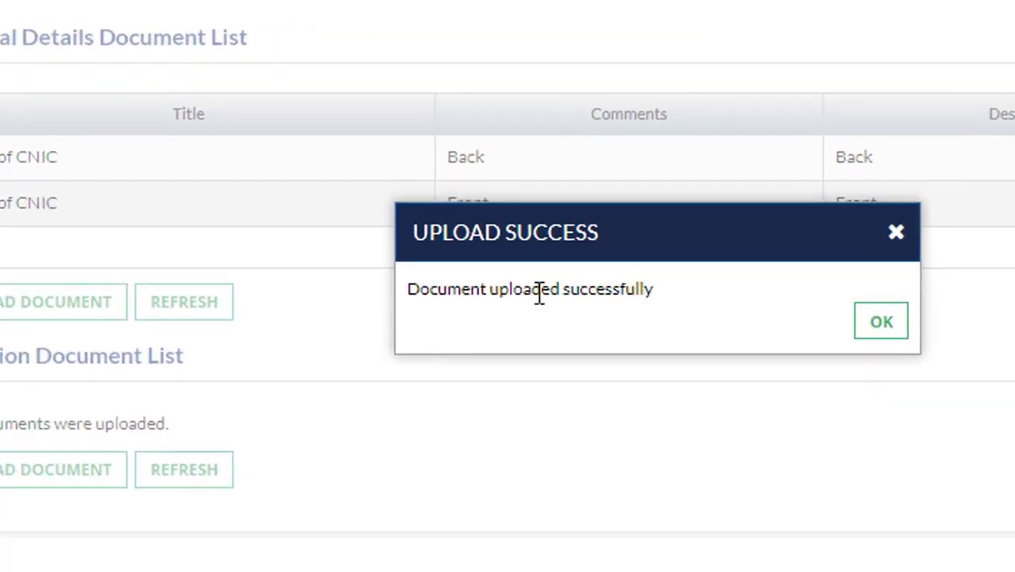
left_click(880, 322)
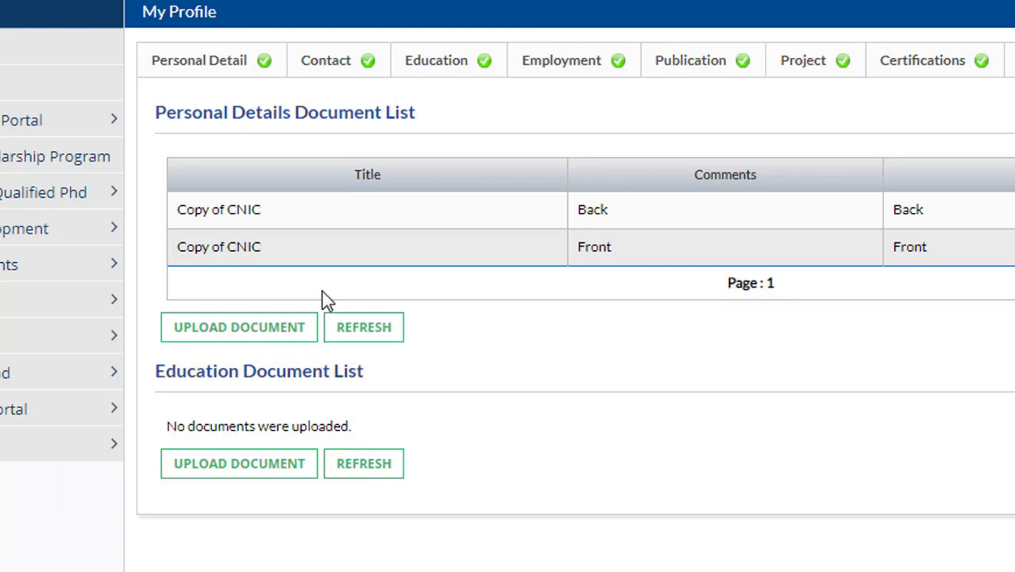
- Start an education document upload titled Secondary School Certificate / Matriculation / O - level - Matric - Copy of Transcript and clear its comment
left_click(208, 467)
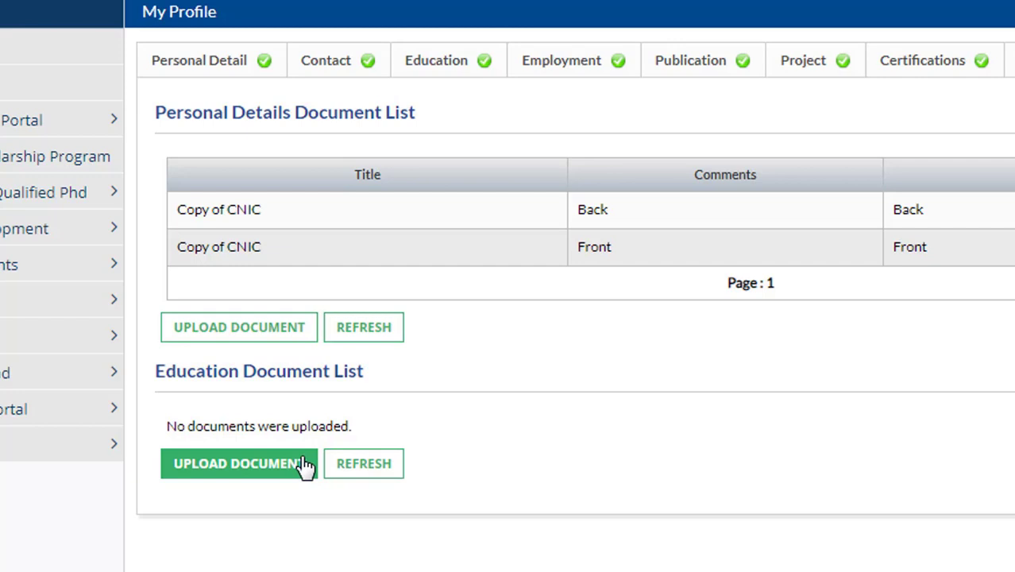
left_click(264, 469)
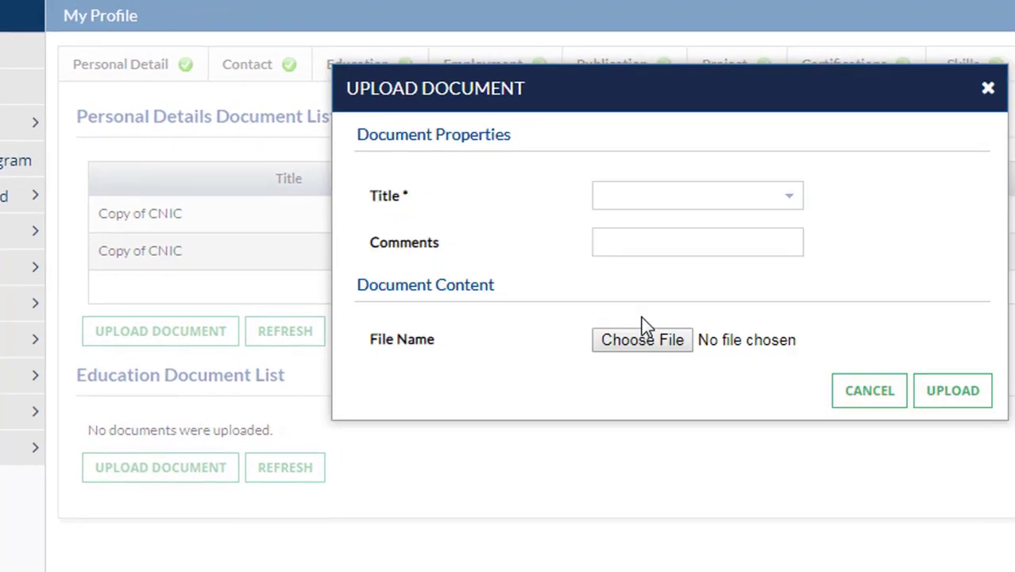
left_click(745, 203)
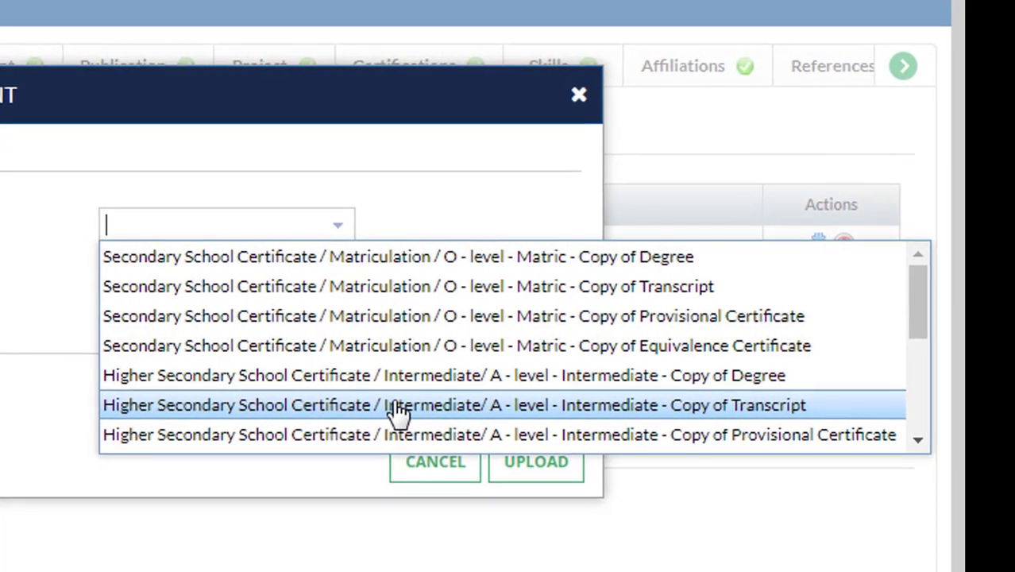
left_click(429, 262)
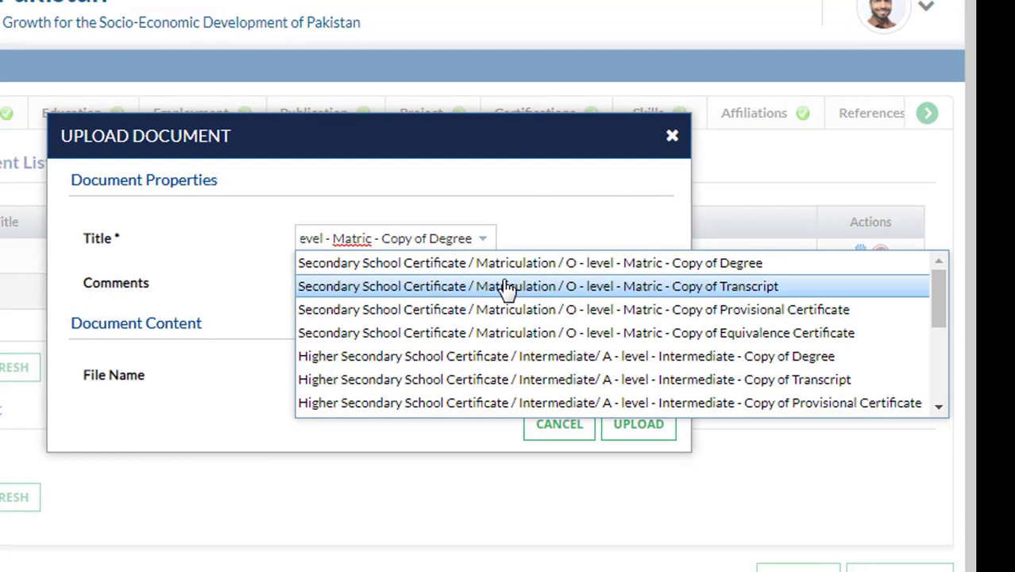
left_click(503, 283)
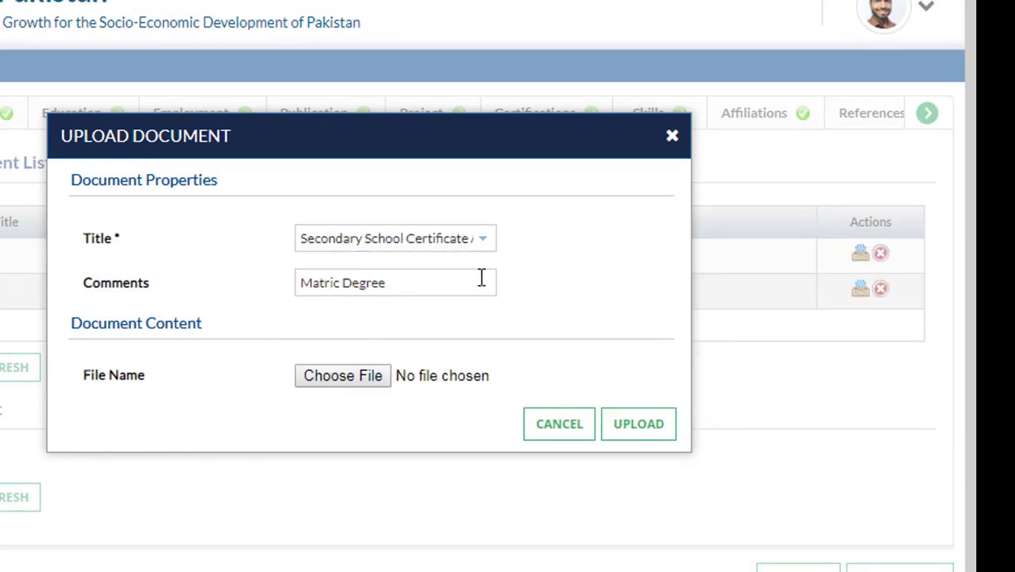
key("ctrl+shift+Left")
key("ctrl+shift+Left")
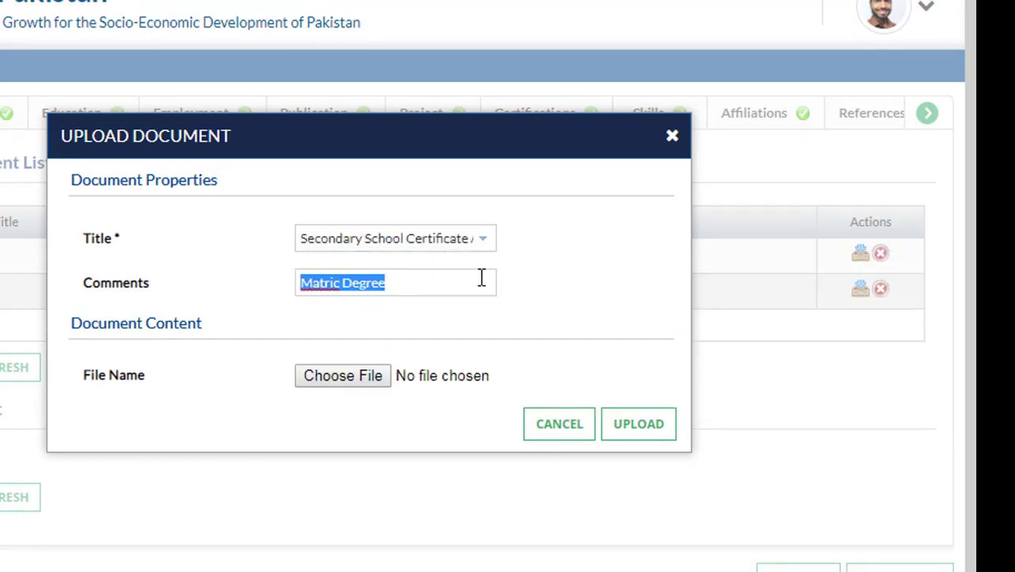
key("BackSpace")
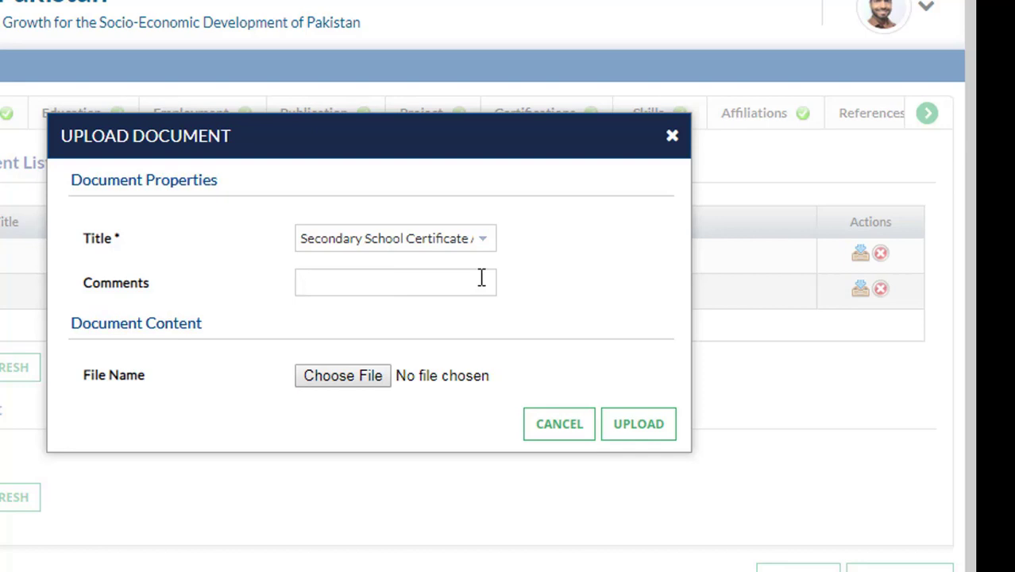
- Attach matric.jpg from the scaned documents folder and complete the matric transcript upload
left_click(352, 373)
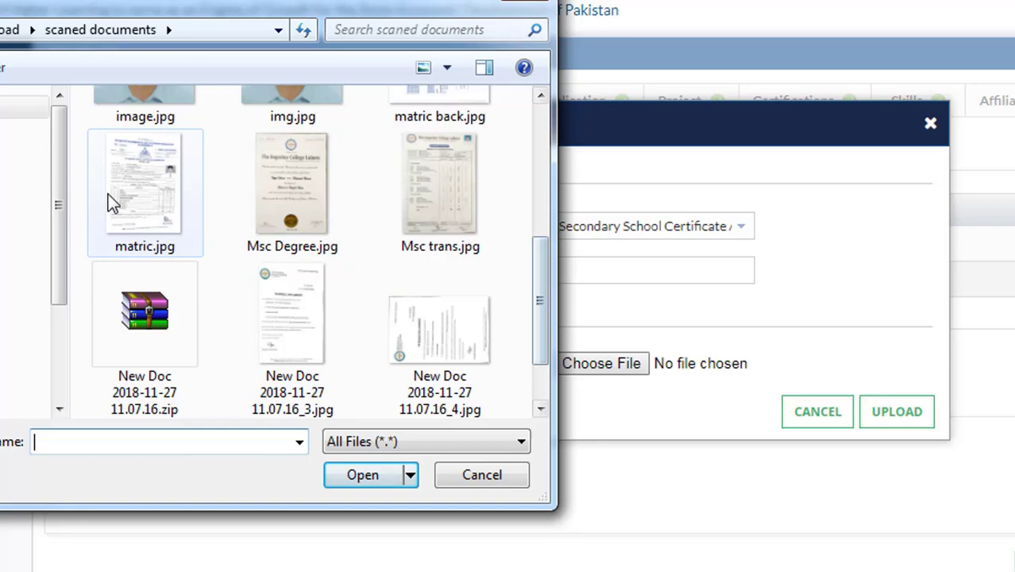
left_click(109, 196)
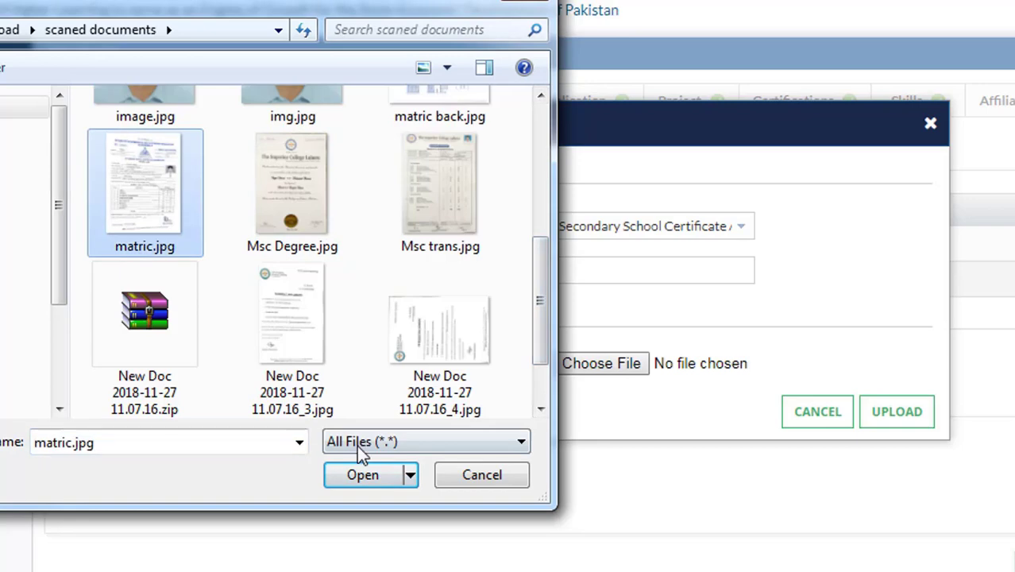
left_click(374, 475)
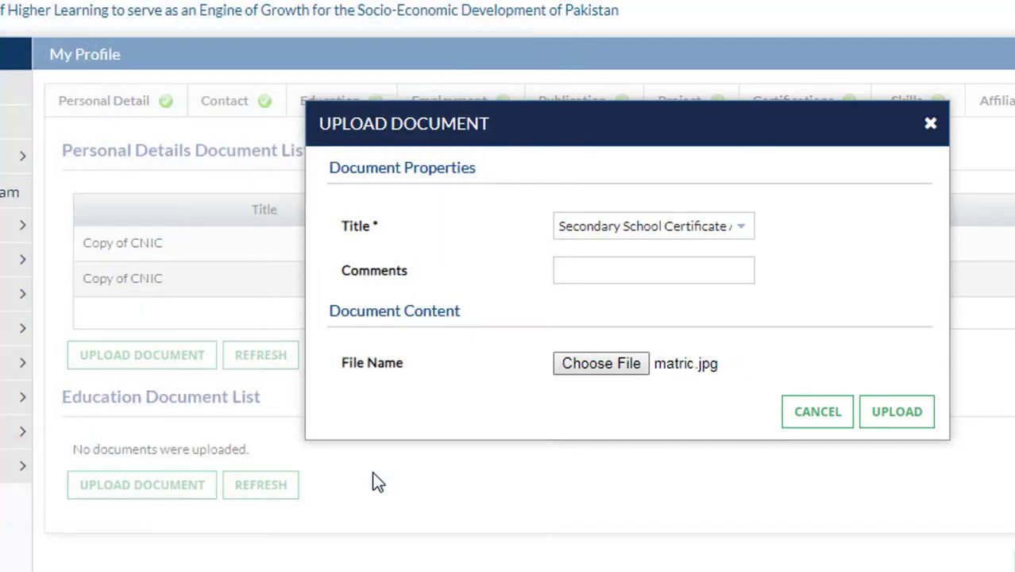
left_click(913, 413)
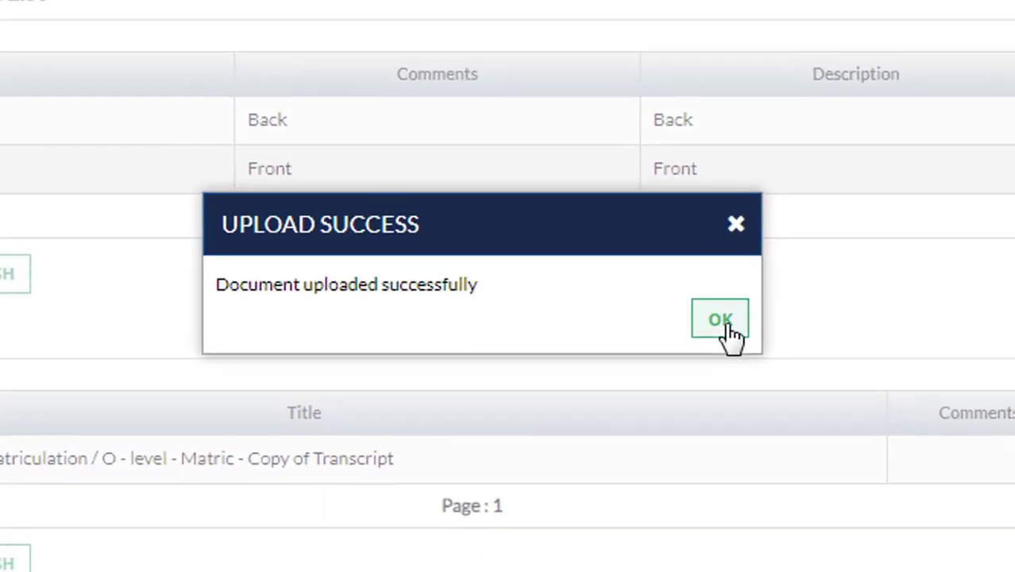
left_click(782, 371)
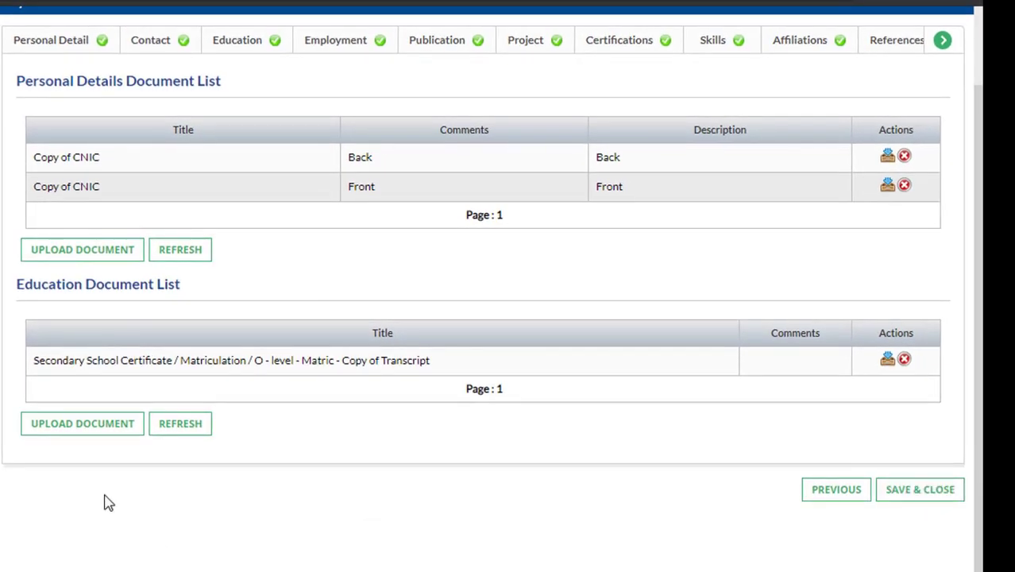
- Start another education document upload titled Higher Secondary School Certificate / Intermediate/ A - level - Intermediate - Copy of Transcript
left_click(109, 427)
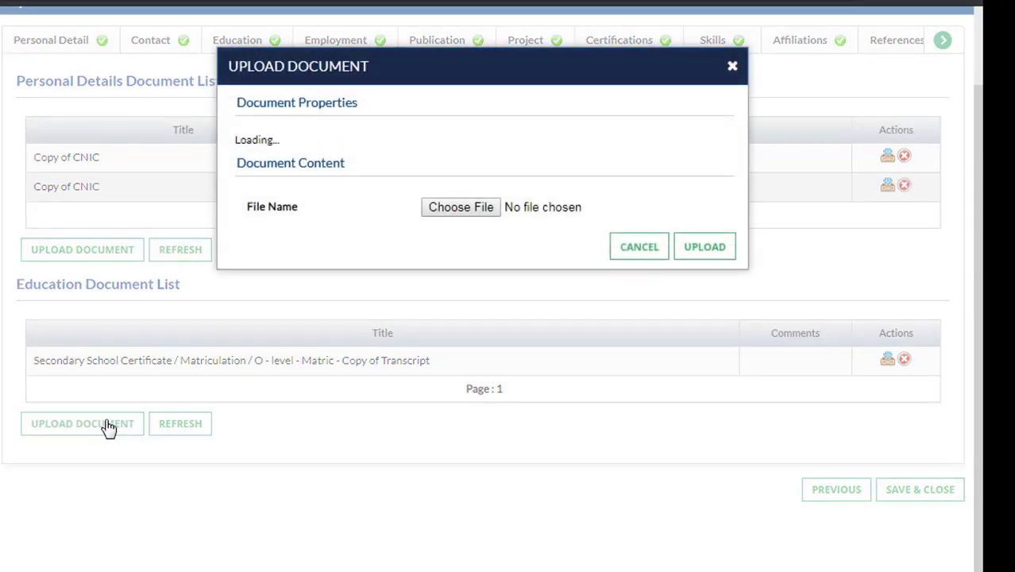
left_click(579, 153)
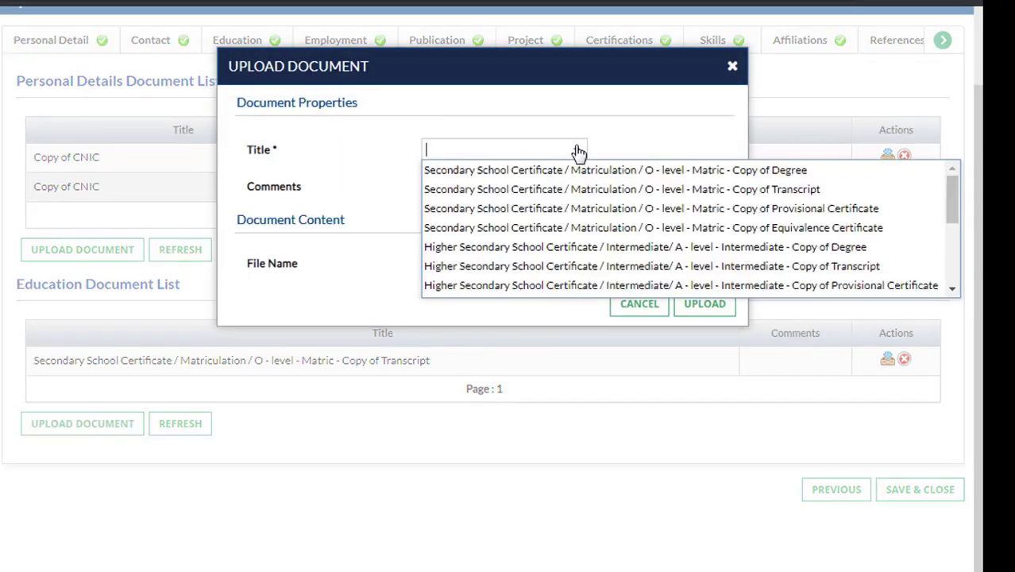
left_click(680, 266)
- Enter Fsc as the intermediate transcript's comment and attach the file fsc.jpg
left_click(557, 195)
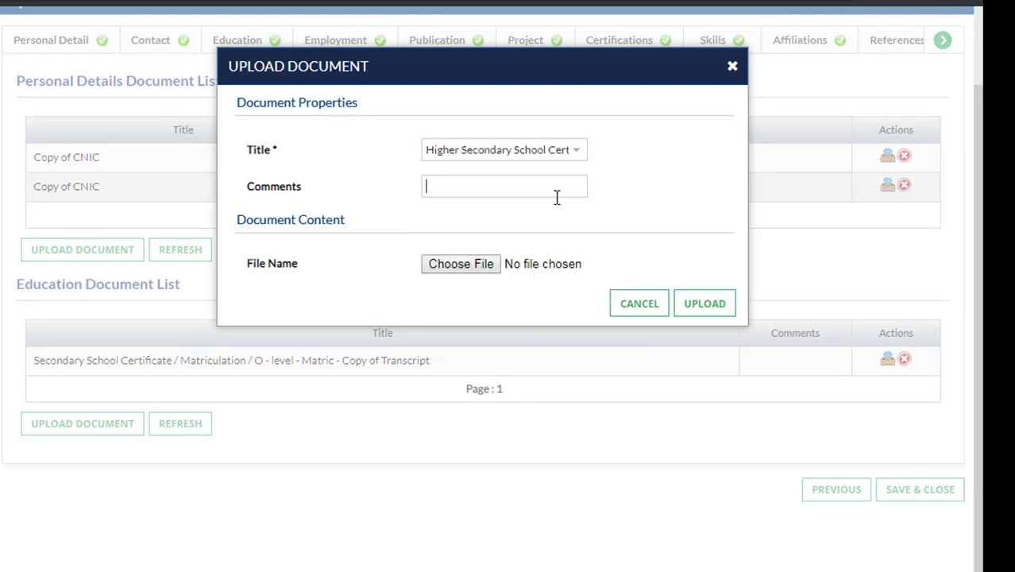
type("Fsc")
left_click(485, 267)
left_click(338, 167)
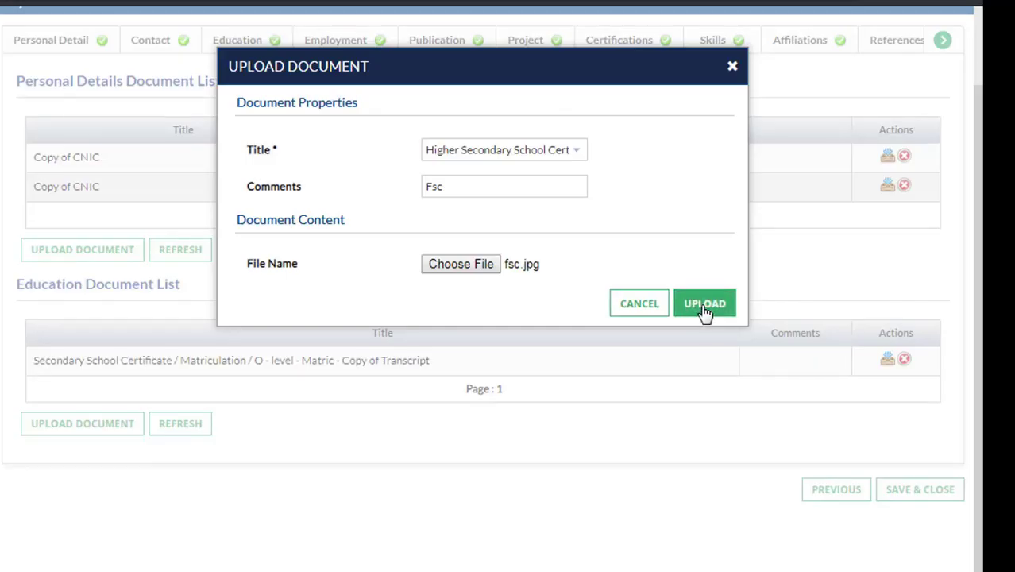
- Submit the intermediate transcript document for upload and close the confirmation
left_click(705, 306)
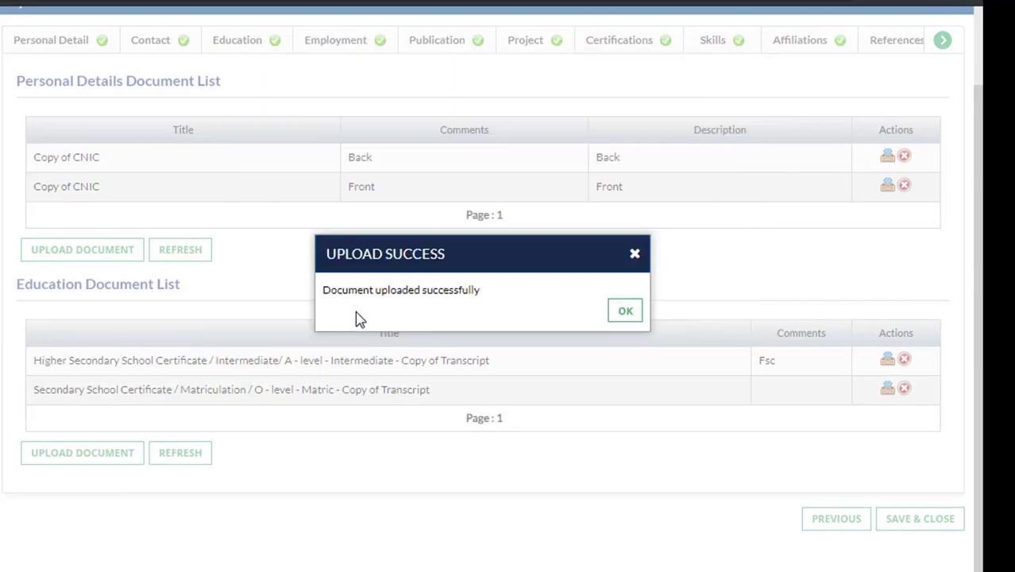
left_click(632, 317)
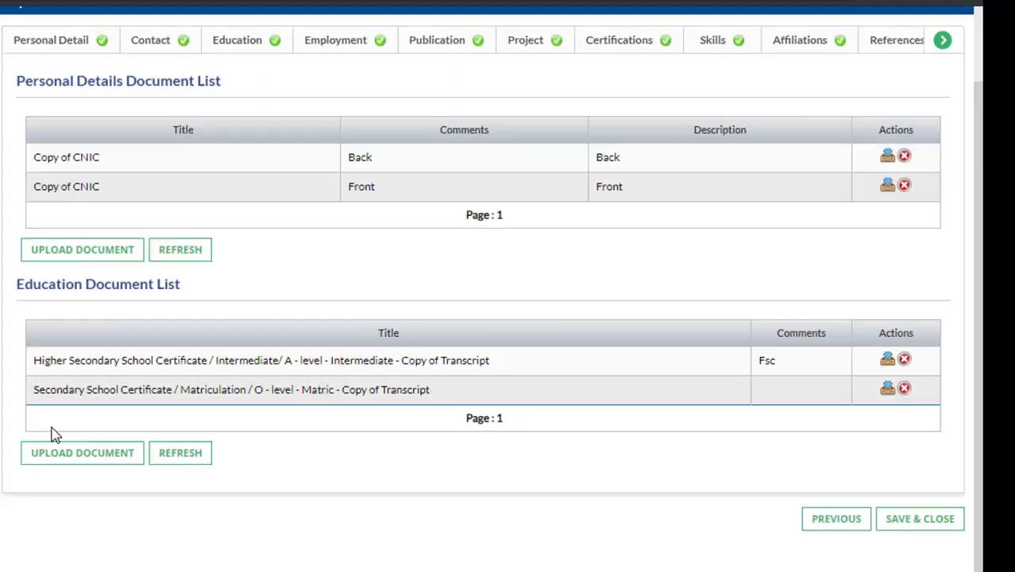
- Start an education document upload titled Bachelor (14 Years) Degree - B.Sc (Computer Science 2 Year) - Copy of Degree with the comment Bsc Degree
left_click(63, 460)
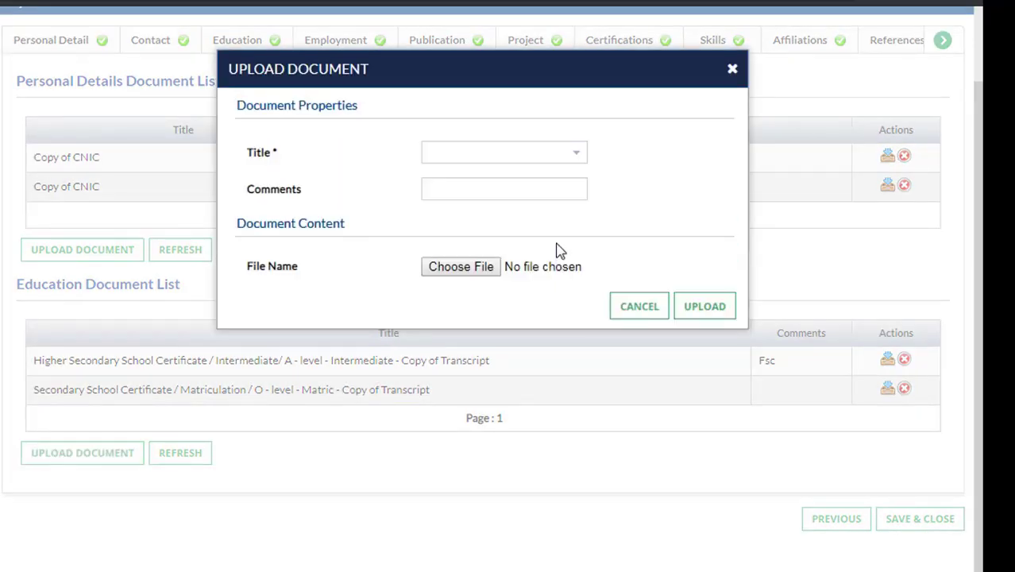
left_click(581, 153)
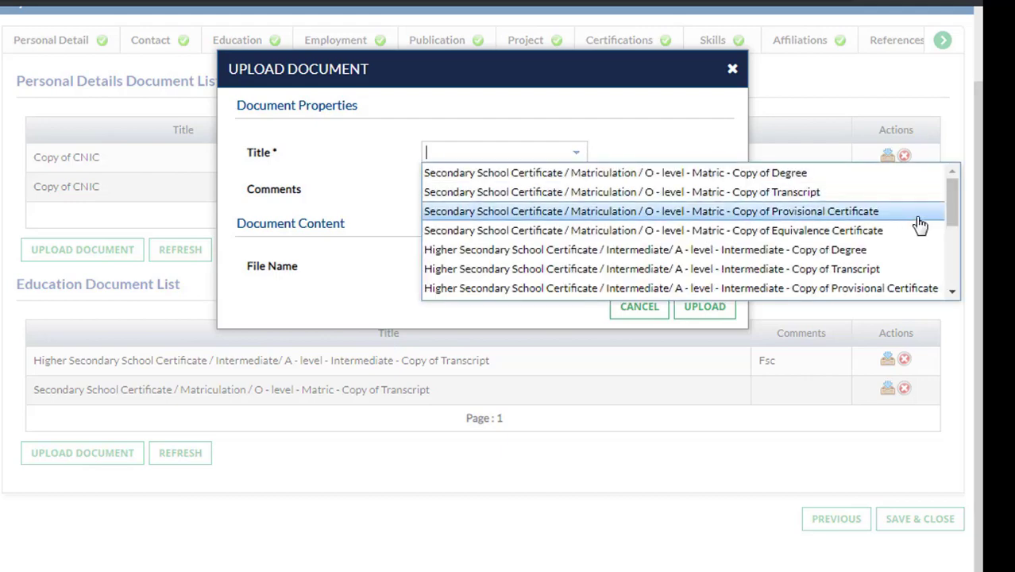
left_click_drag(954, 200, 958, 233)
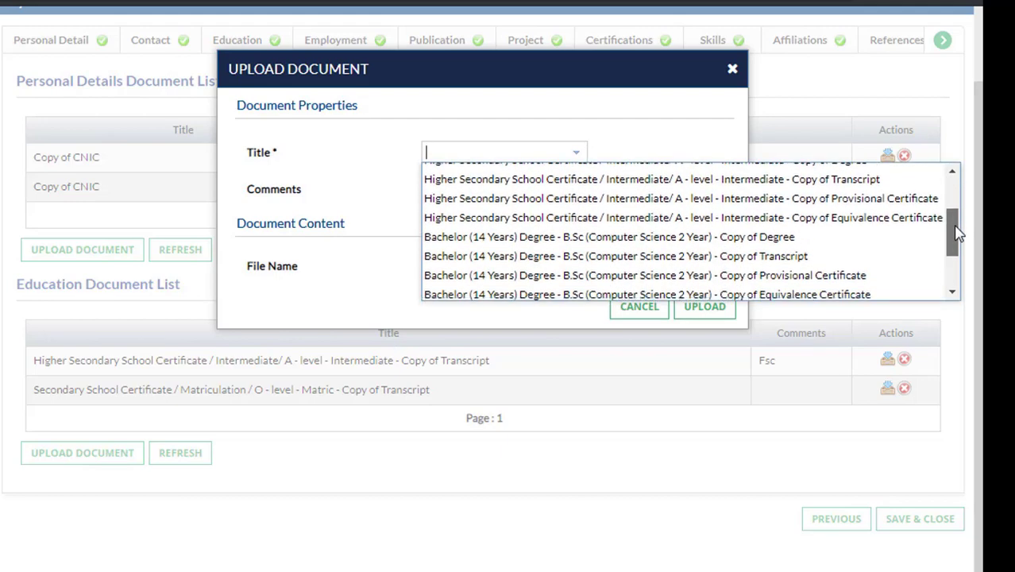
left_click(718, 238)
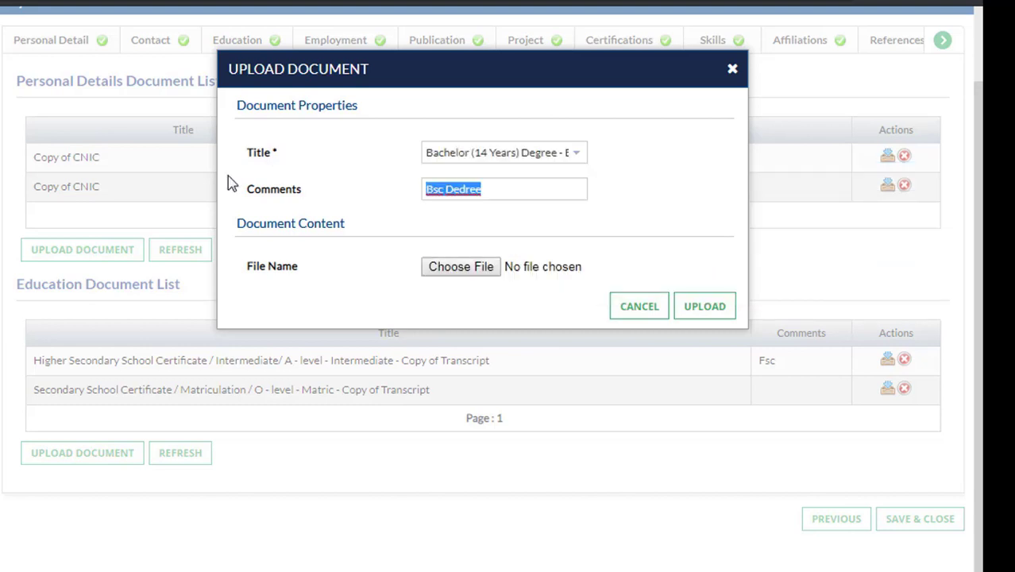
type("Bsc Deg")
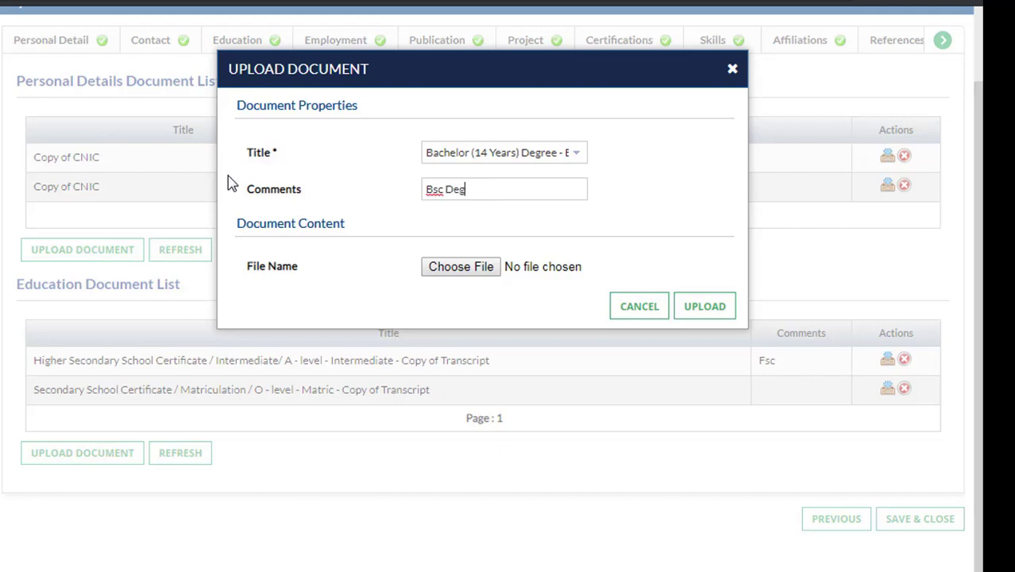
type("ree")
- Attach Bsc degree.jpg from the scaned documents folder and try to upload it
left_click(471, 269)
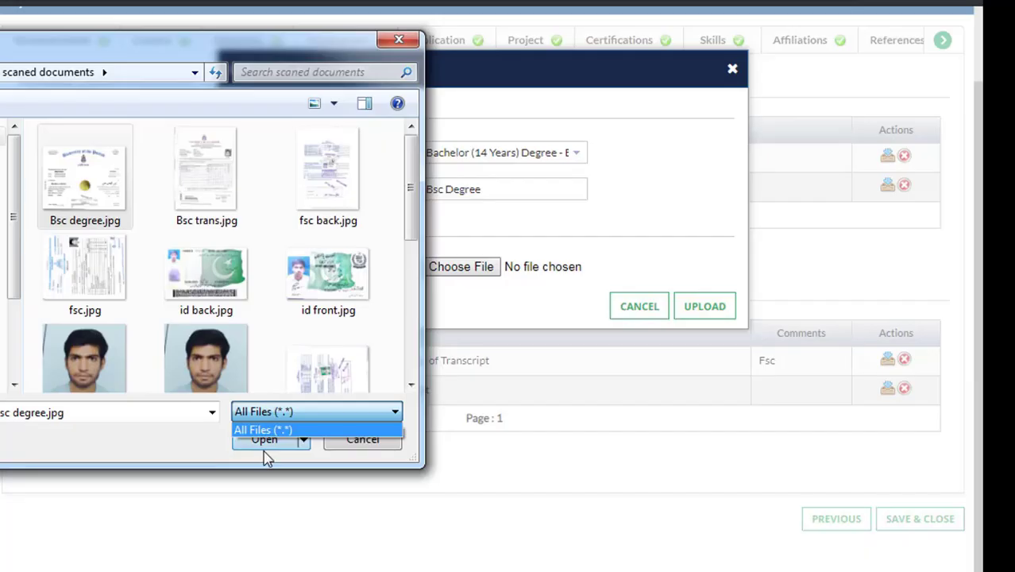
left_click(264, 446)
left_click(264, 445)
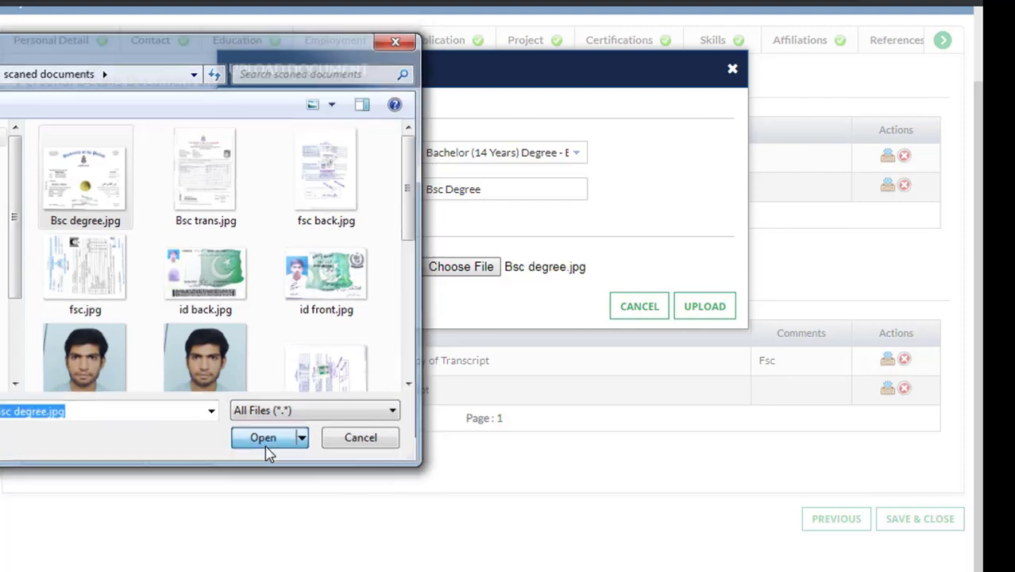
left_click(707, 310)
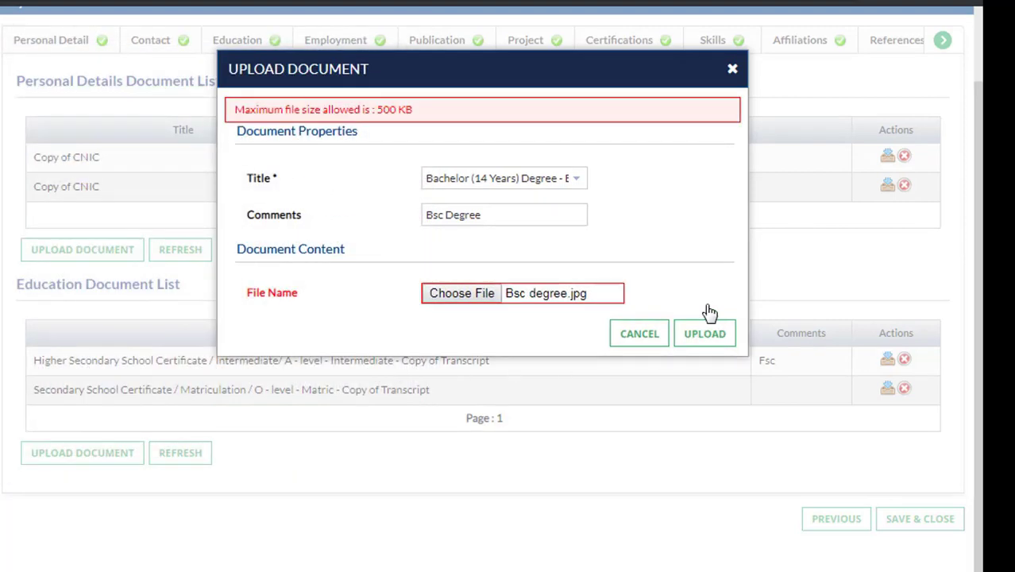
- Open the Free Image Optimizer website from the image optimizer search results and select Bsc degree.jpg as the image to optimize
scroll(710, 318, "up", 1)
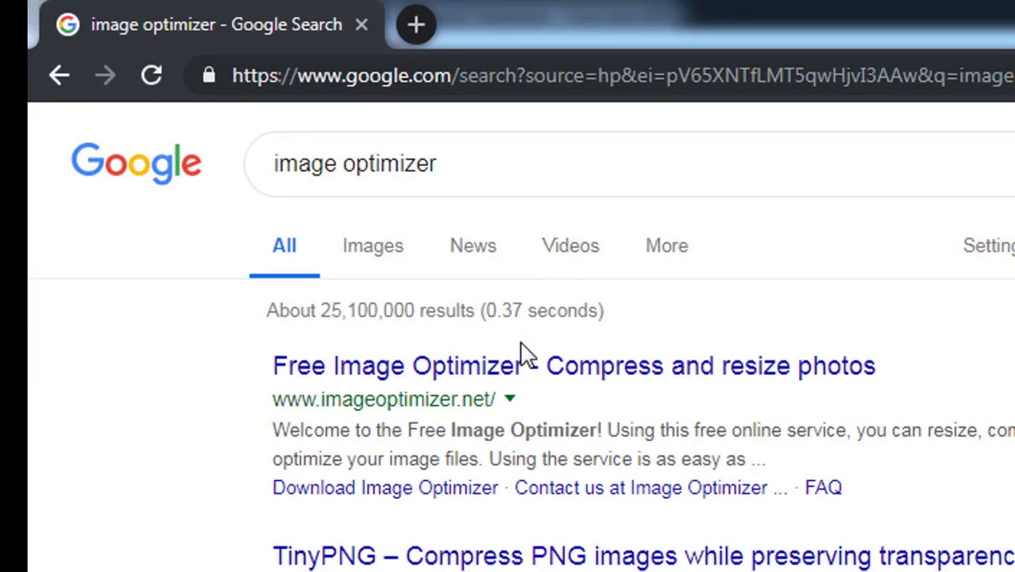
left_click(521, 373)
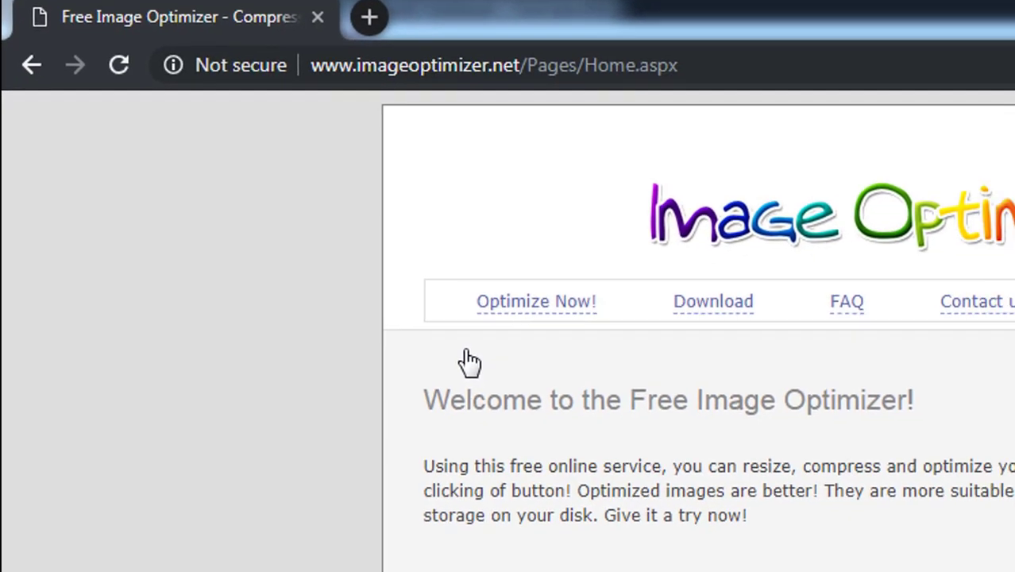
scroll(181, 256, "down", 2)
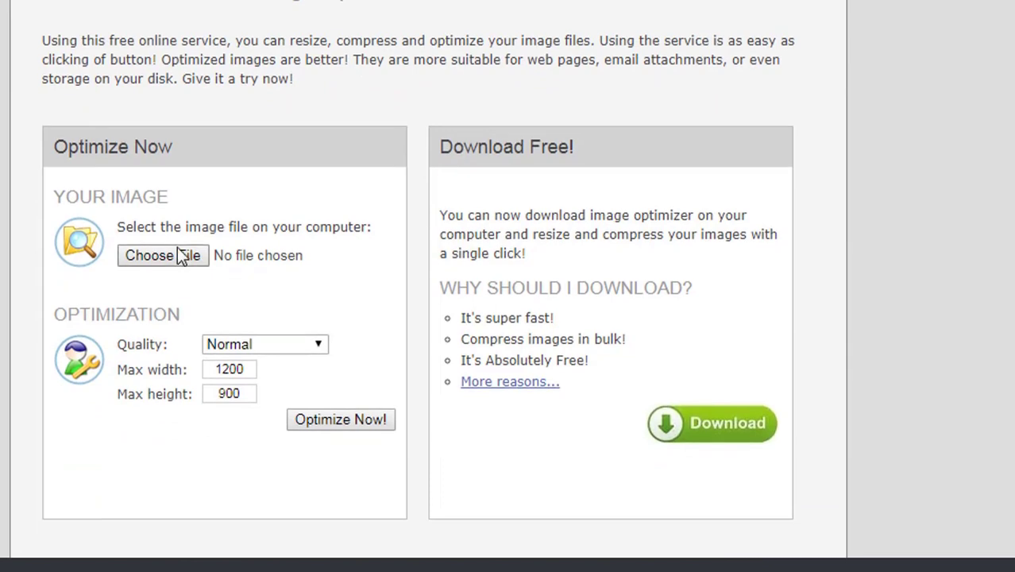
left_click(168, 254)
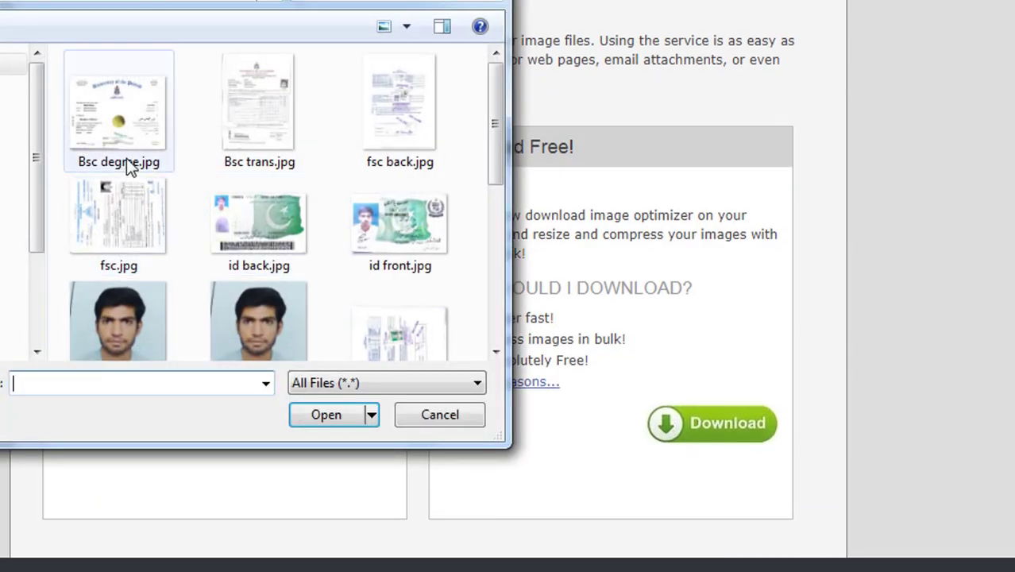
left_click(141, 165)
left_click(313, 414)
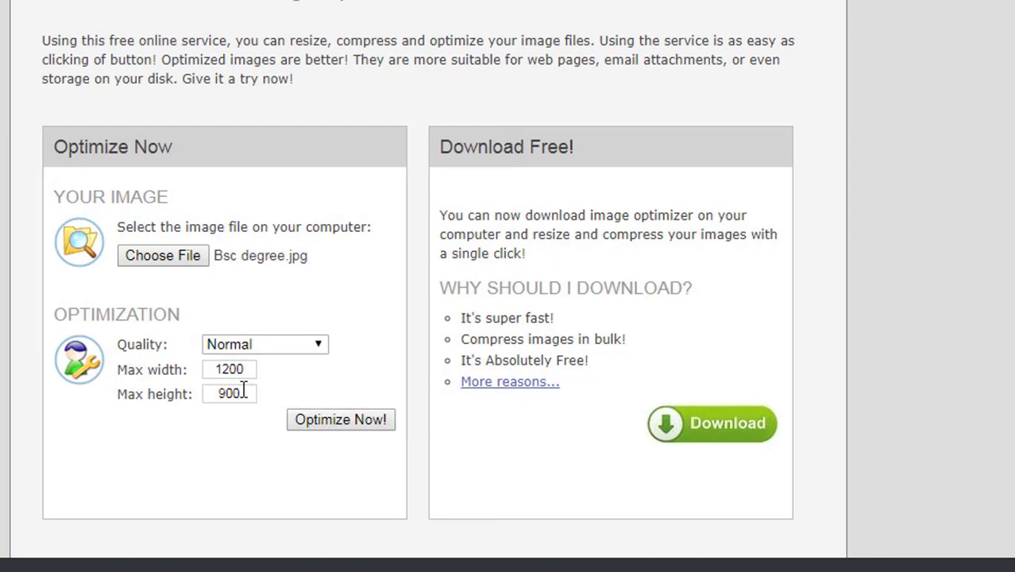
- Optimize the degree image at Normal quality with maximum width 1200 and height 900, download it, and return to the HEC portal
left_click(343, 422)
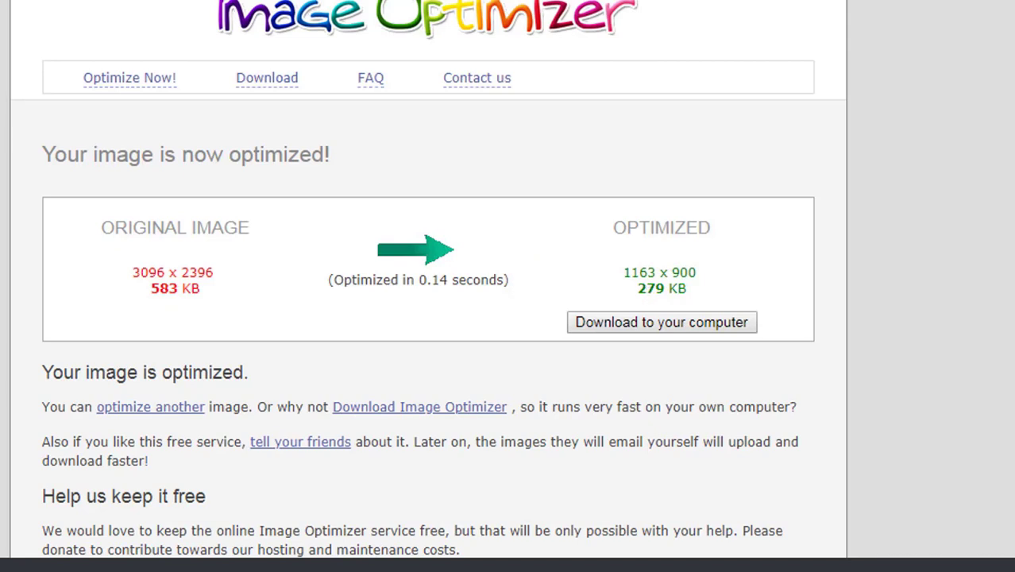
left_click(722, 322)
left_click(2, 569)
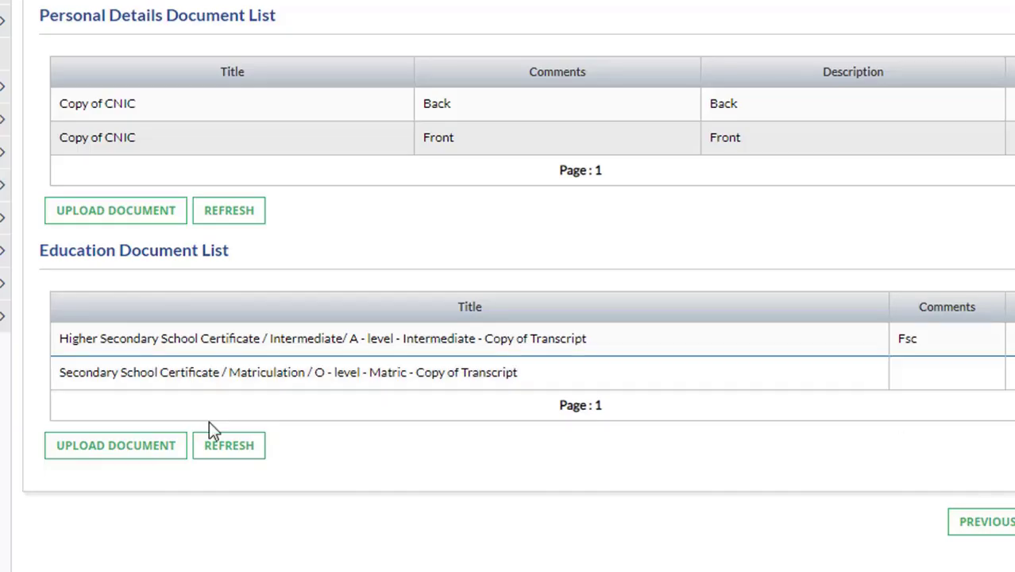
- Start an education document upload titled Bachelor (14 Years) Degree - B.Sc (Computer Science 2 Year) - Copy of Degree, commented Degree of Bsc
left_click(132, 458)
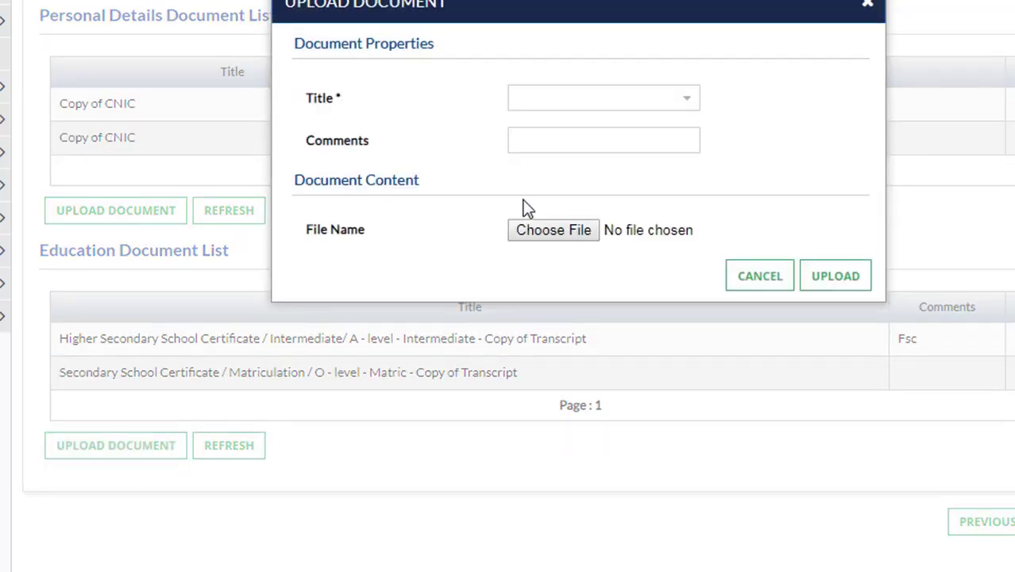
left_click(686, 105)
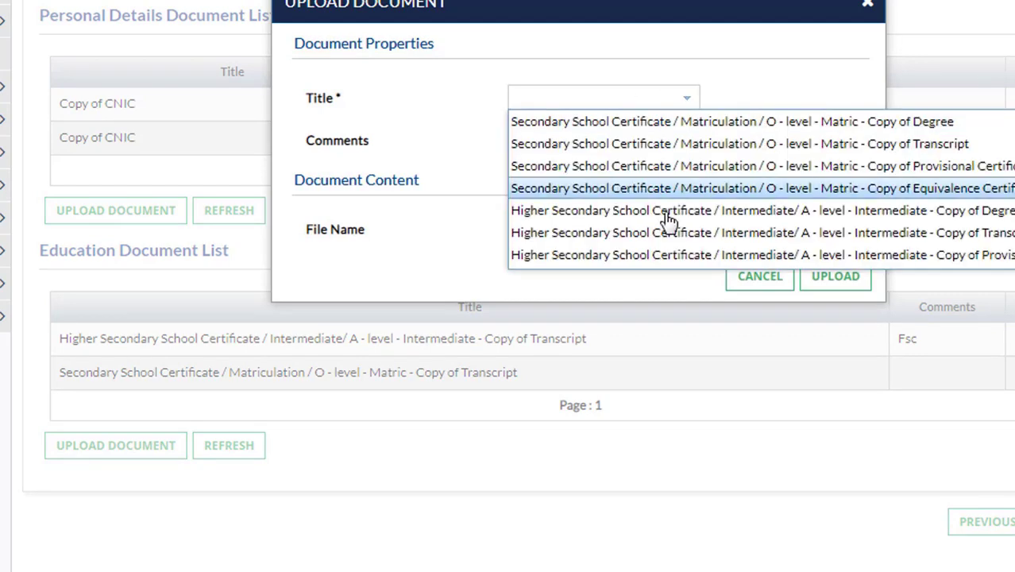
scroll(787, 218, "down", 3)
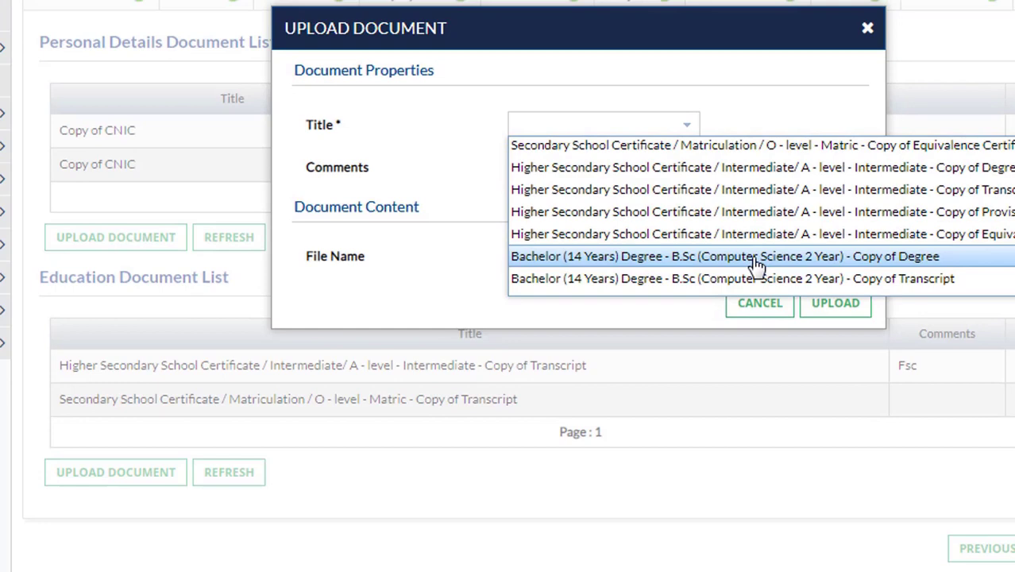
left_click(755, 257)
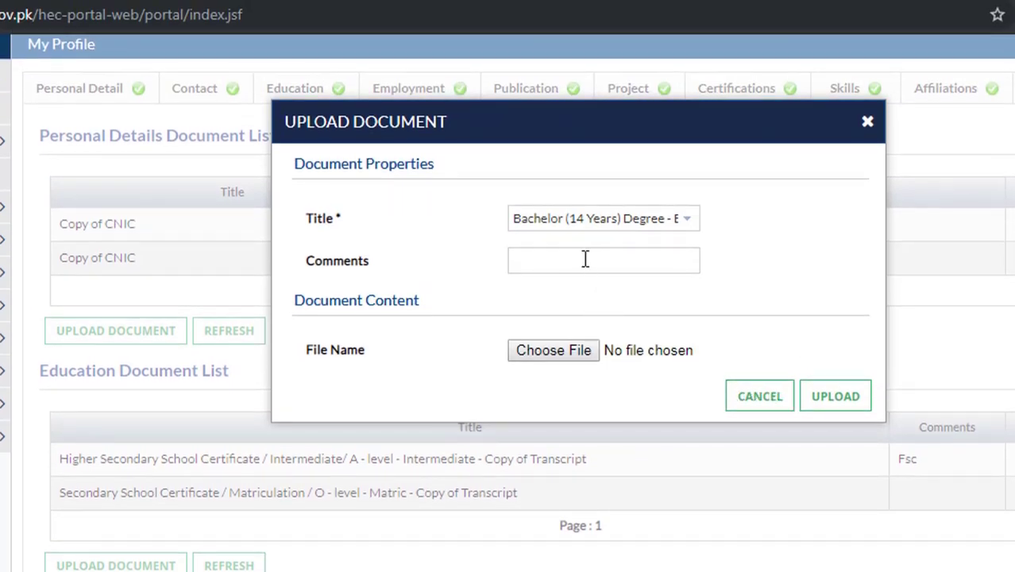
type("Ge")
key("BackSpace")
key("BackSpace")
type("Degree of Bsc")
- Attach the downloaded optimized degree image and complete the BSc degree upload
left_click(568, 351)
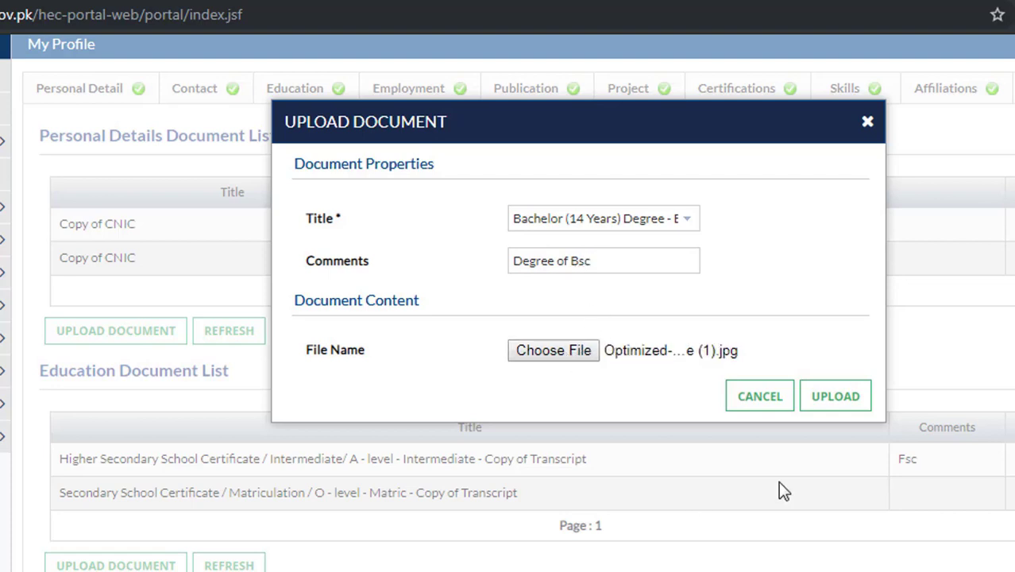
left_click(836, 399)
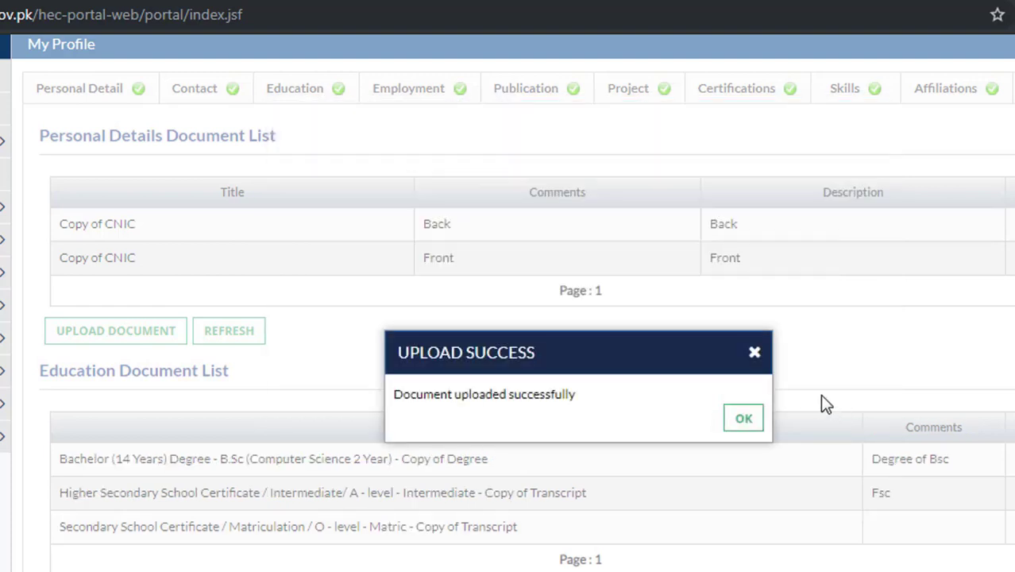
left_click(744, 419)
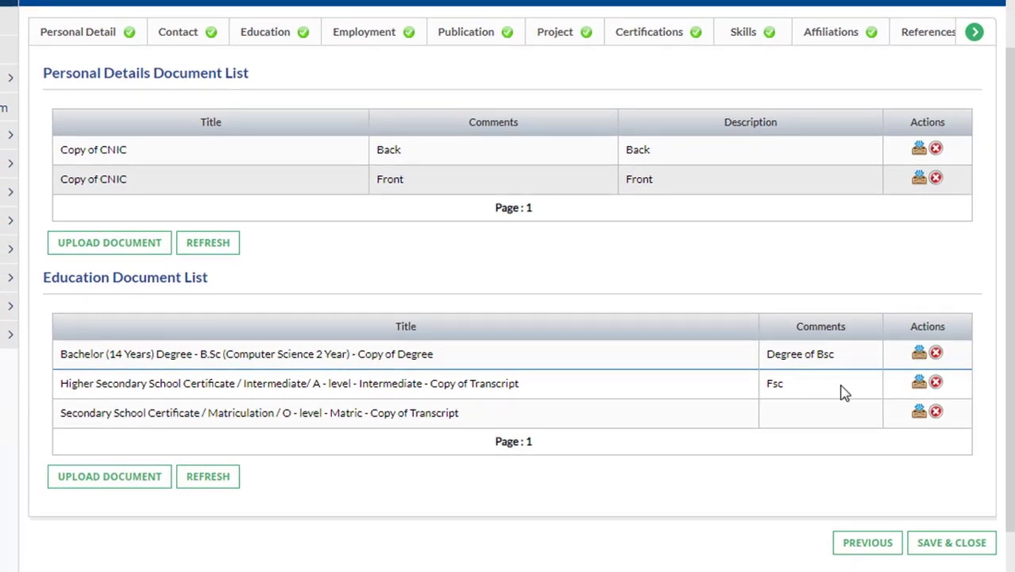
- Start an education document upload titled Bachelor (14 Years) Degree - B.Sc (Computer Science 2 Year) - Copy of Transcript, commented Bsc Transcript
left_click(90, 487)
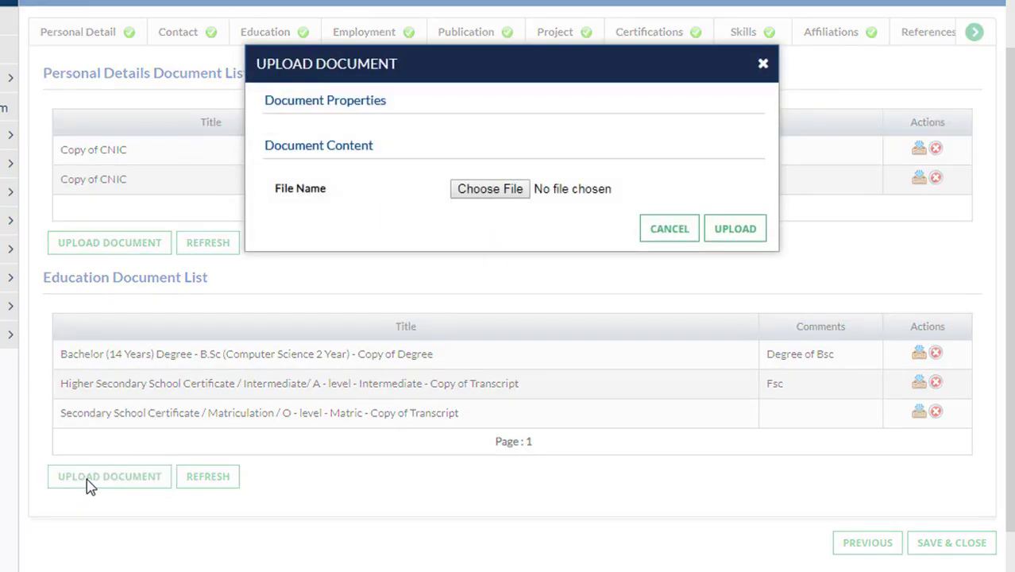
left_click(609, 147)
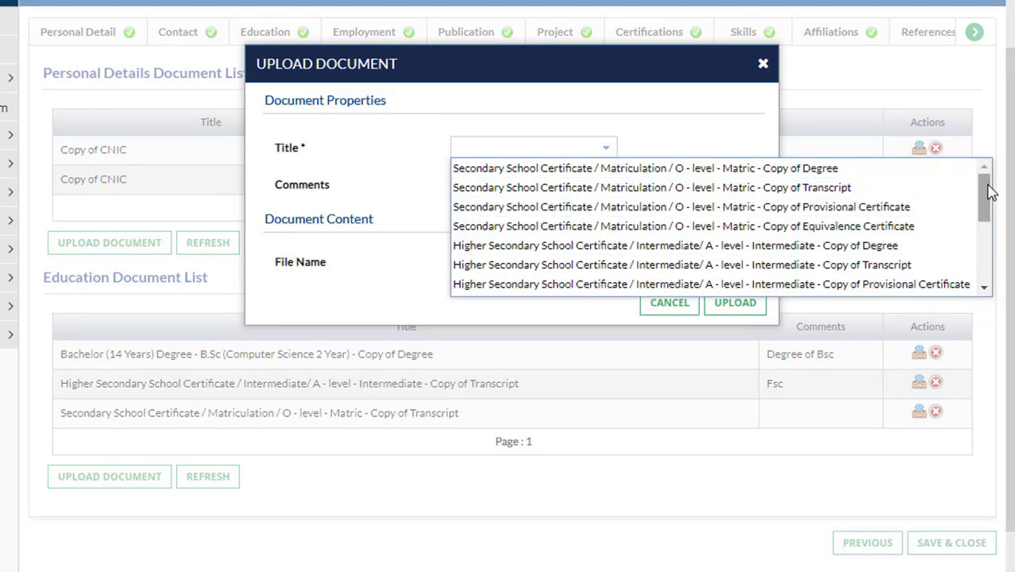
left_click_drag(988, 190, 988, 215)
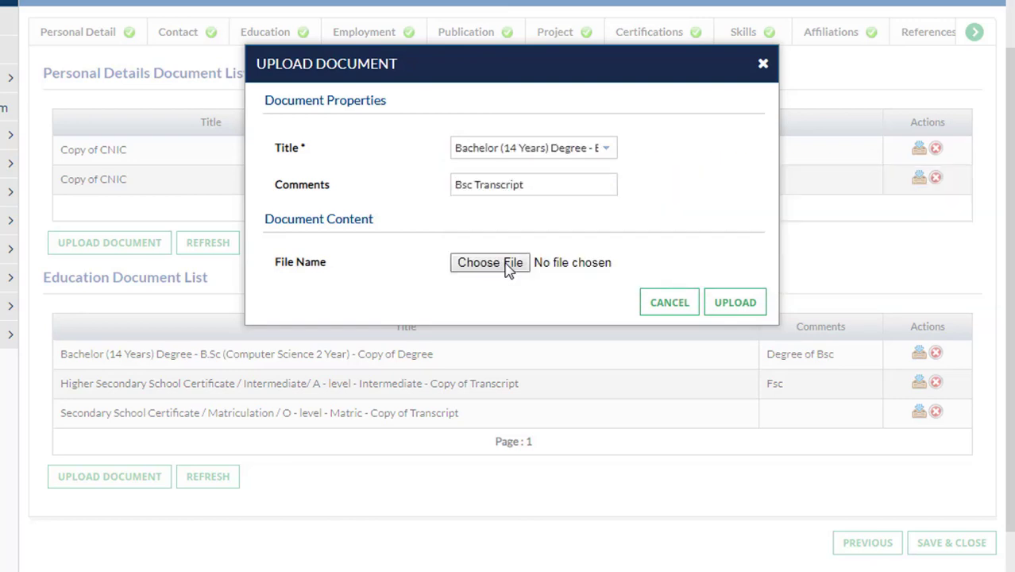
- Attach the file bsc marks front.jpg and complete the BSc transcript upload
left_click(508, 267)
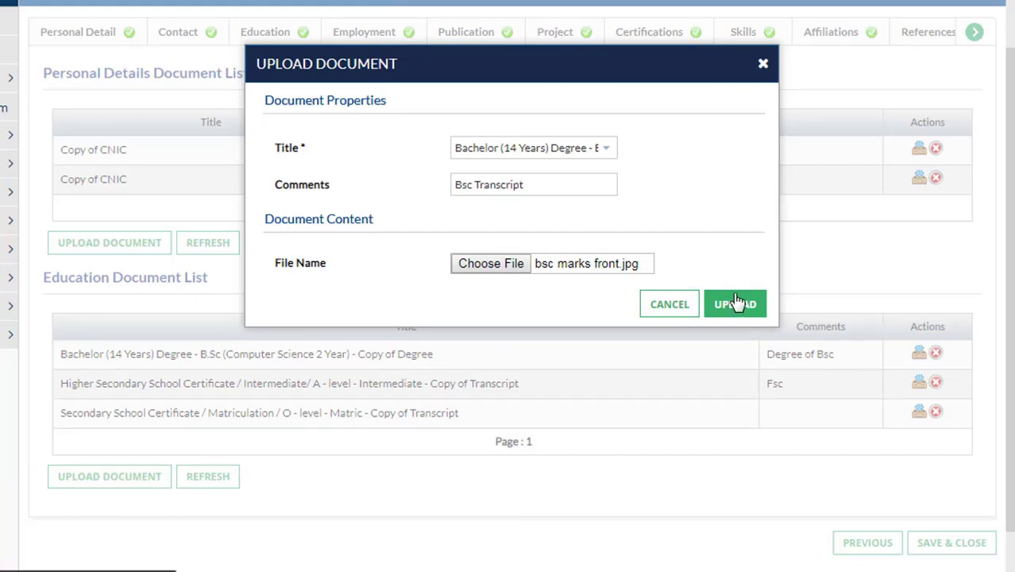
left_click(735, 304)
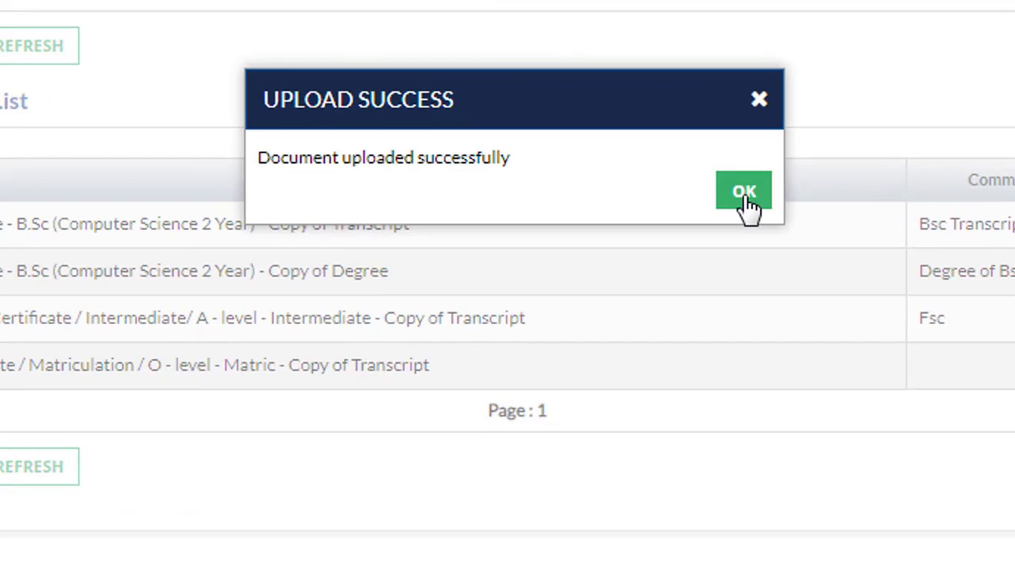
left_click(744, 193)
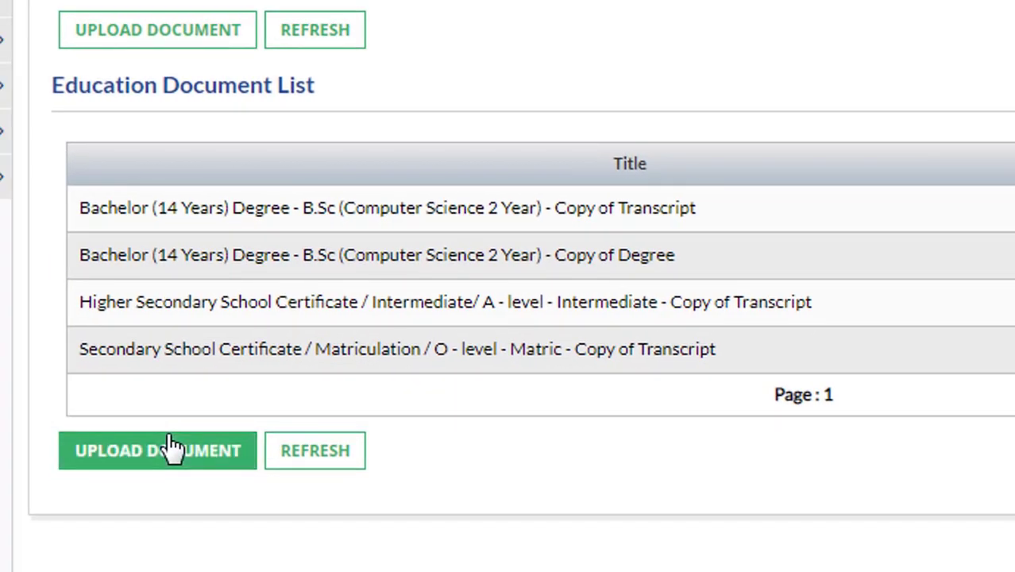
- Upload a file as an education document titled Master (16 Years) Degree - Master in Computer Science - Copy of Degree, leaving the comment empty
left_click(170, 450)
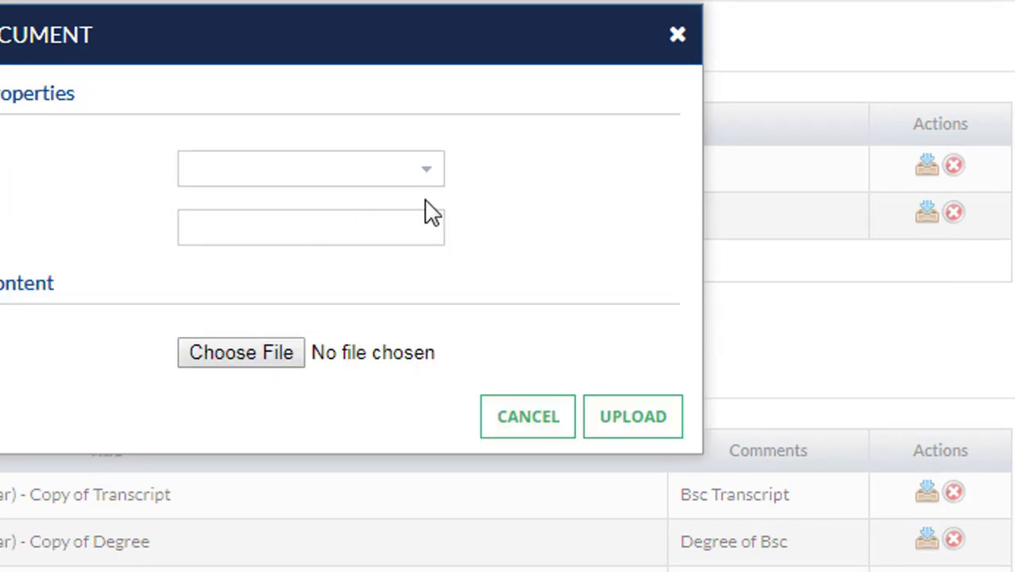
left_click(426, 172)
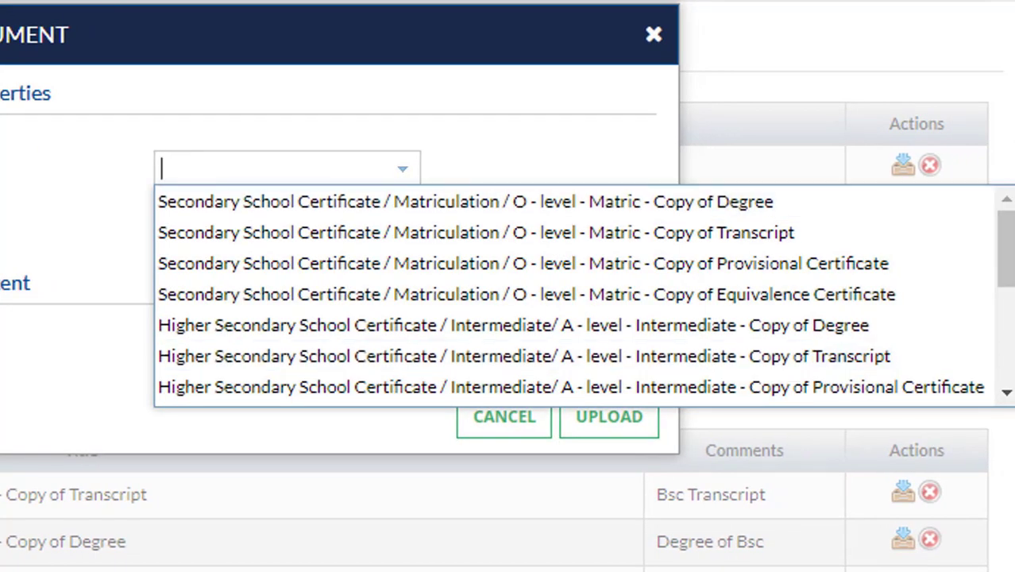
left_click_drag(1012, 269, 1013, 368)
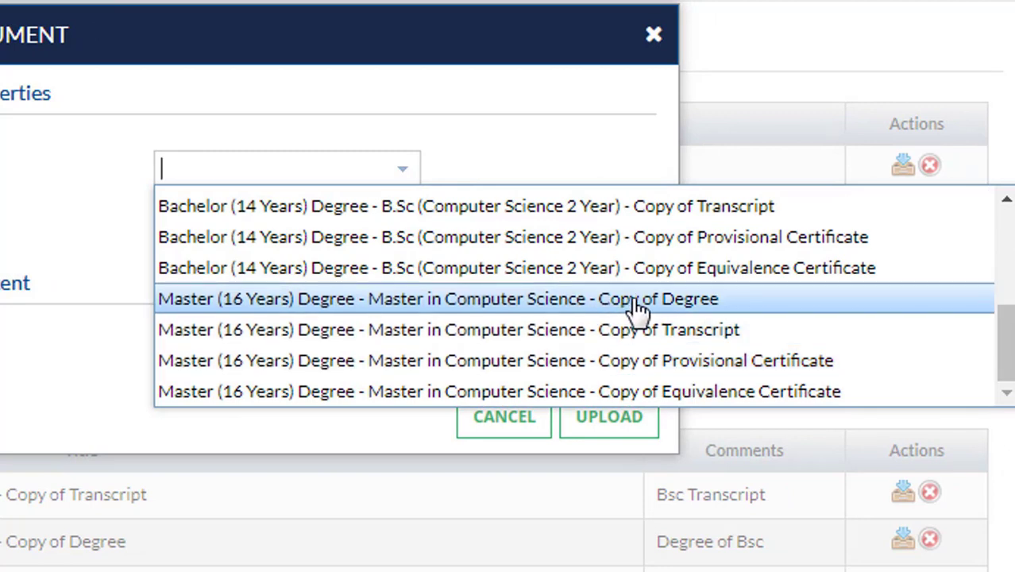
left_click(639, 310)
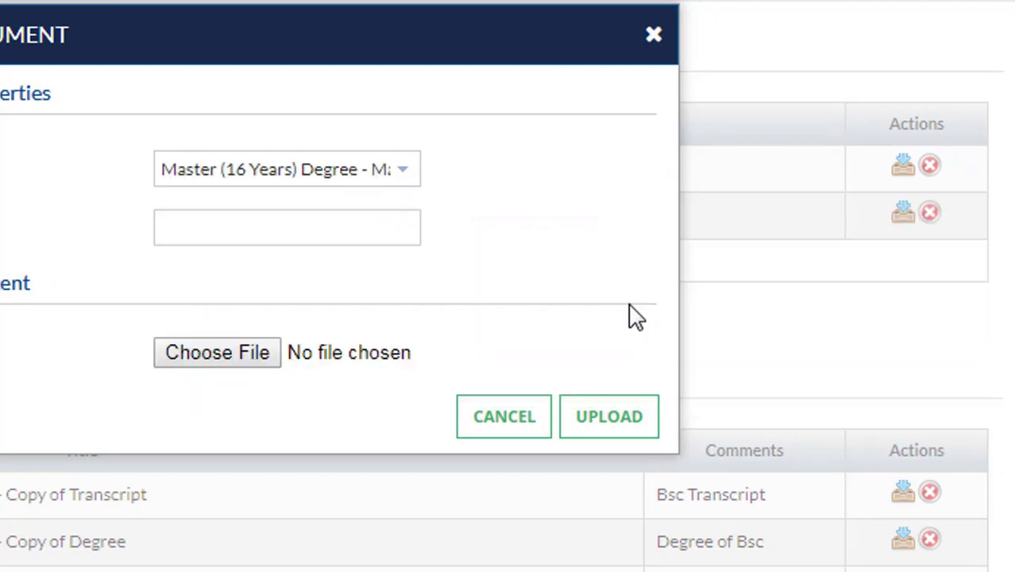
left_click(229, 349)
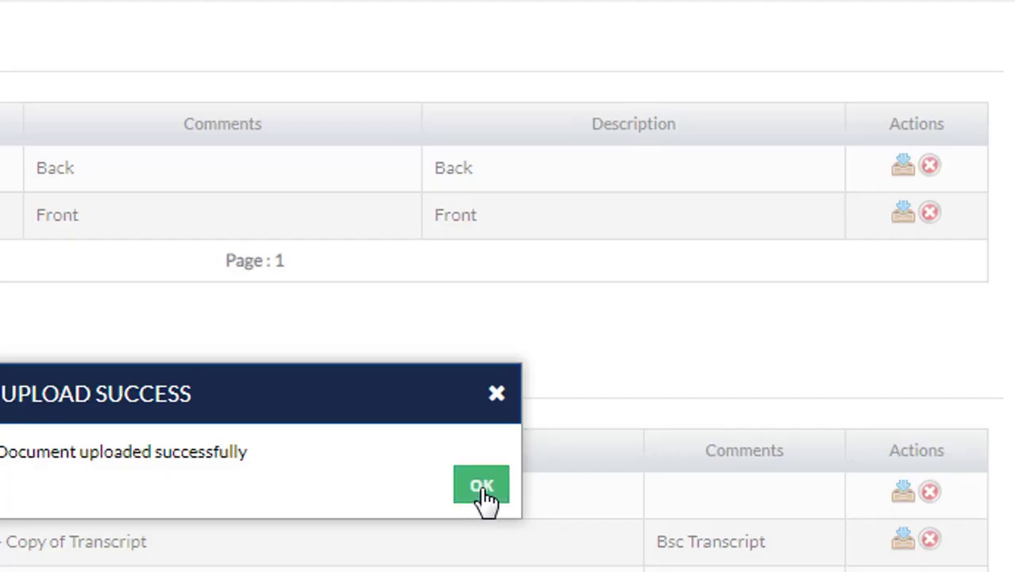
- Upload msc marks front.jpg as an education document titled Master (16 Years) Degree - Master in Computer Science - Copy of Transcript, without a comment
left_click(483, 440)
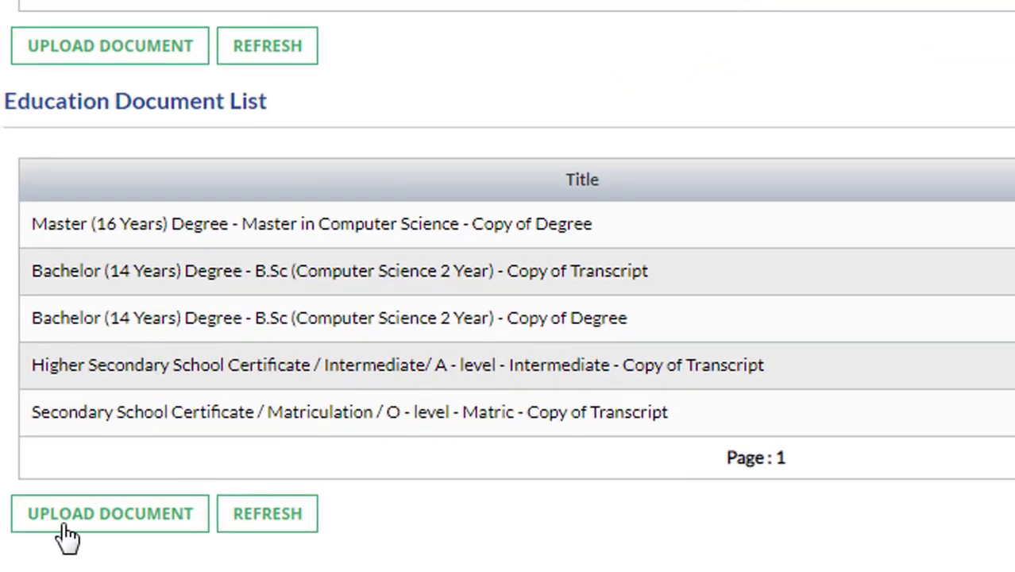
left_click(87, 528)
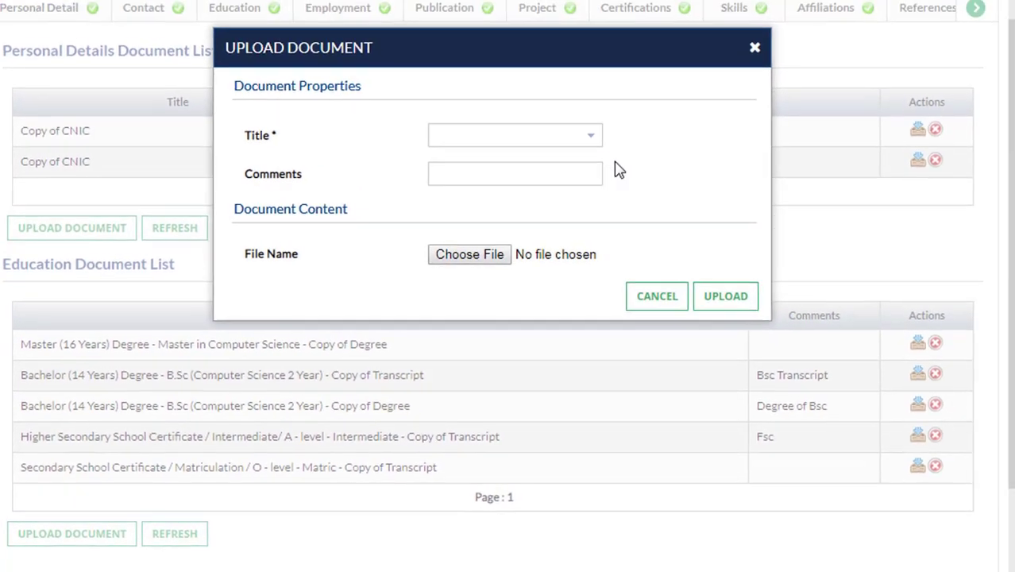
left_click(585, 136)
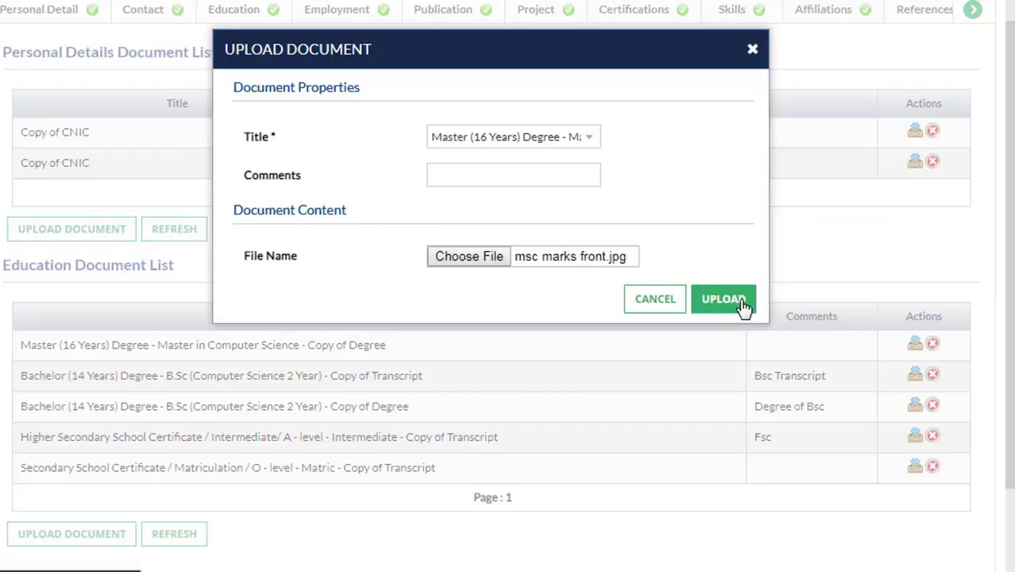
left_click(723, 301)
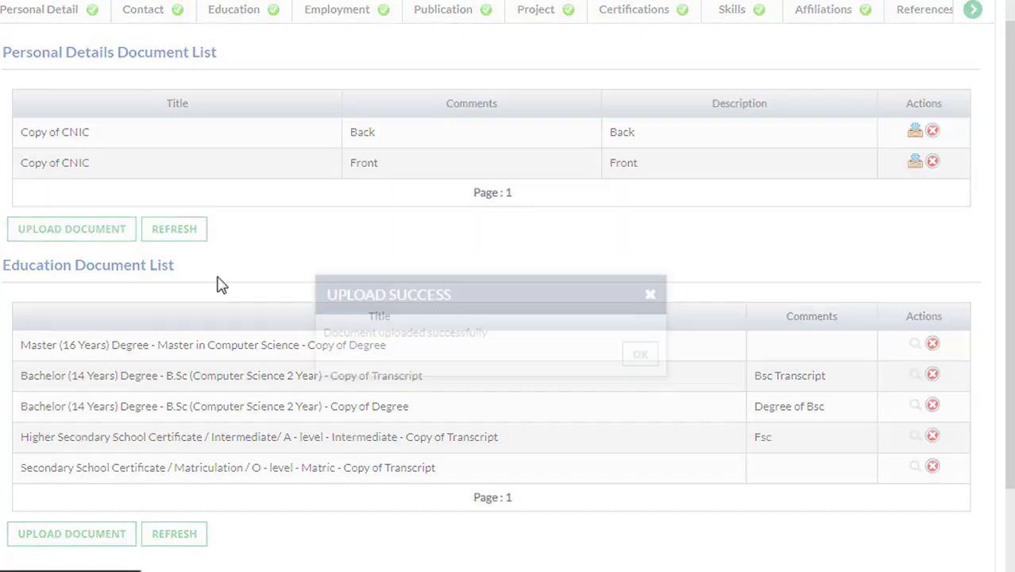
left_click(648, 357)
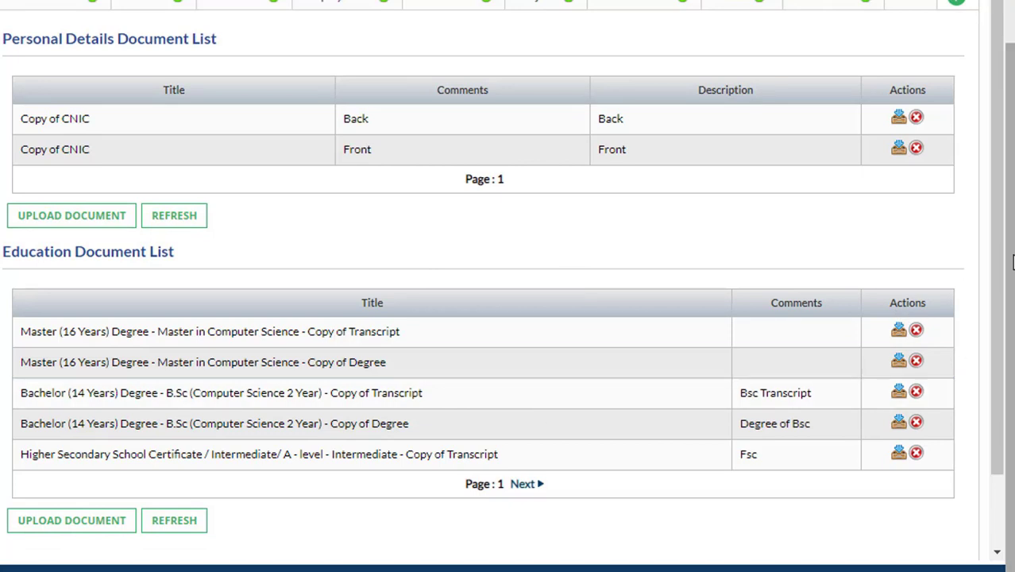
- Check both pages of the education document list, and save and close the profile
scroll(1005, 262, "down", 1)
scroll(1007, 300, "down", 1)
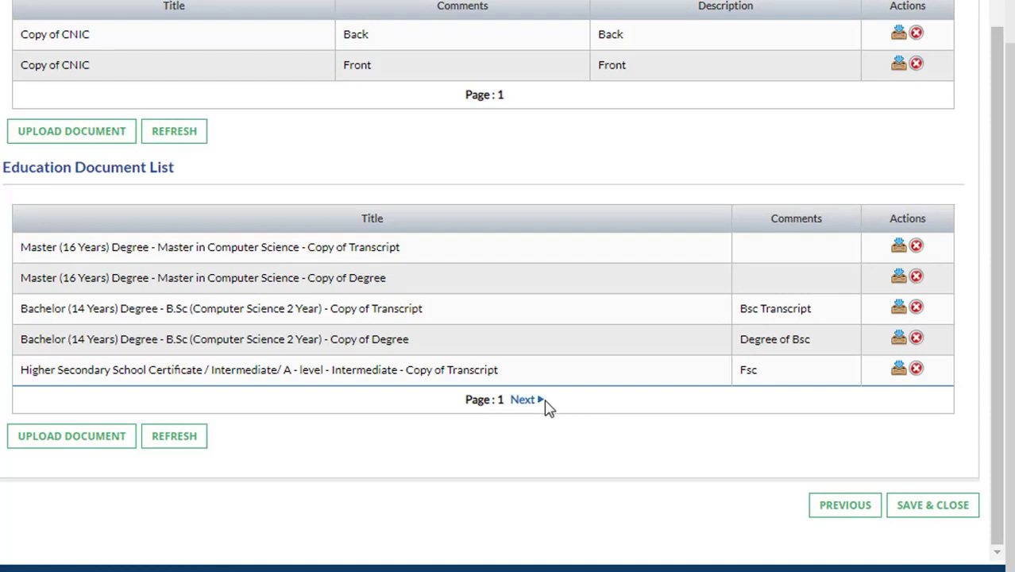
left_click(545, 405)
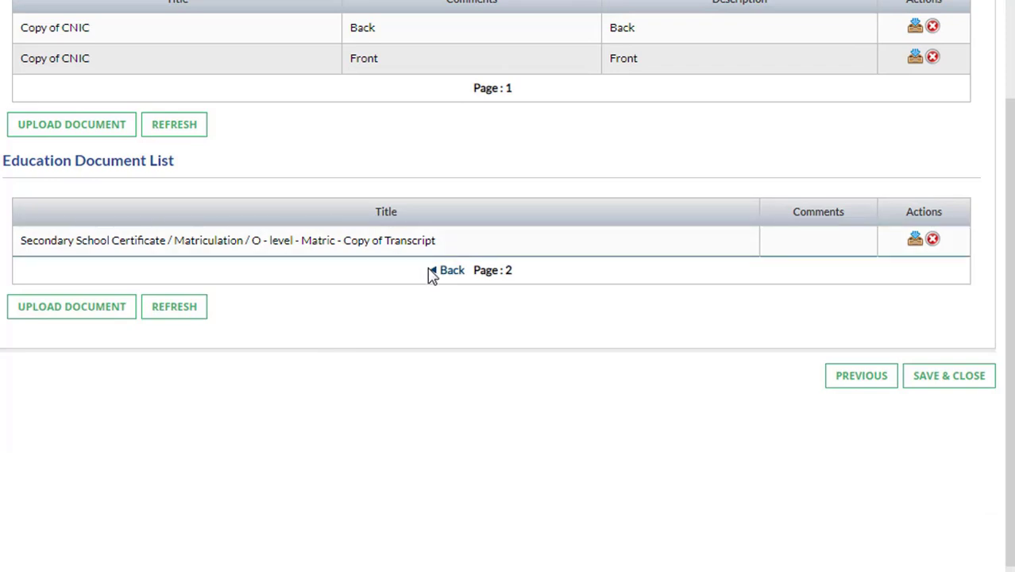
left_click(437, 277)
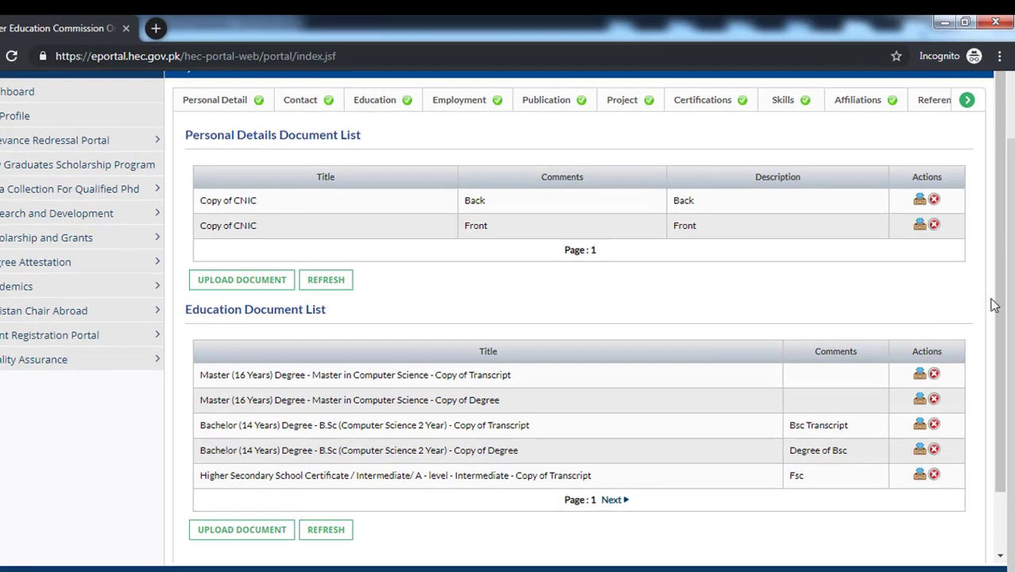
scroll(1012, 499, "down", 2)
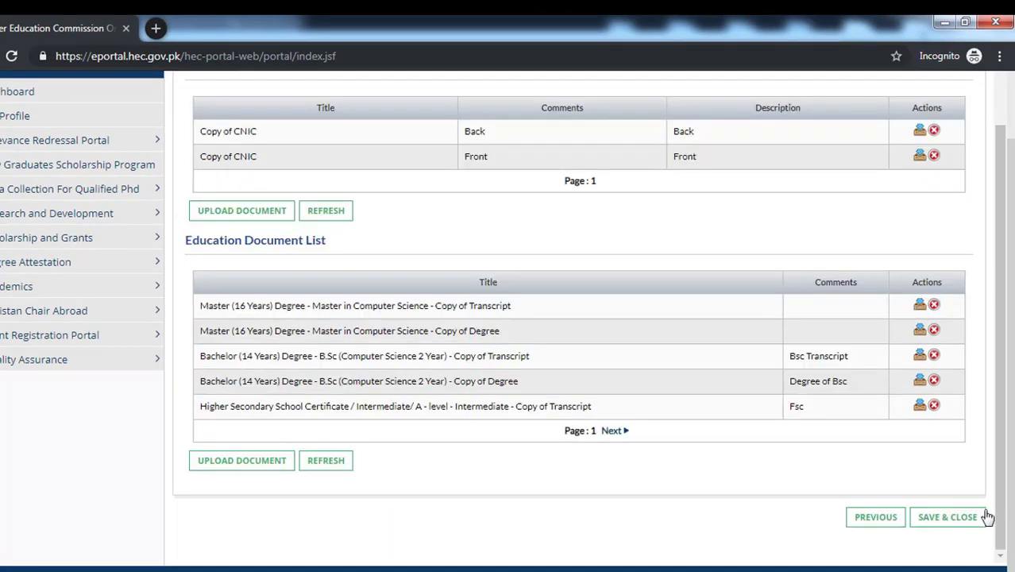
left_click(948, 520)
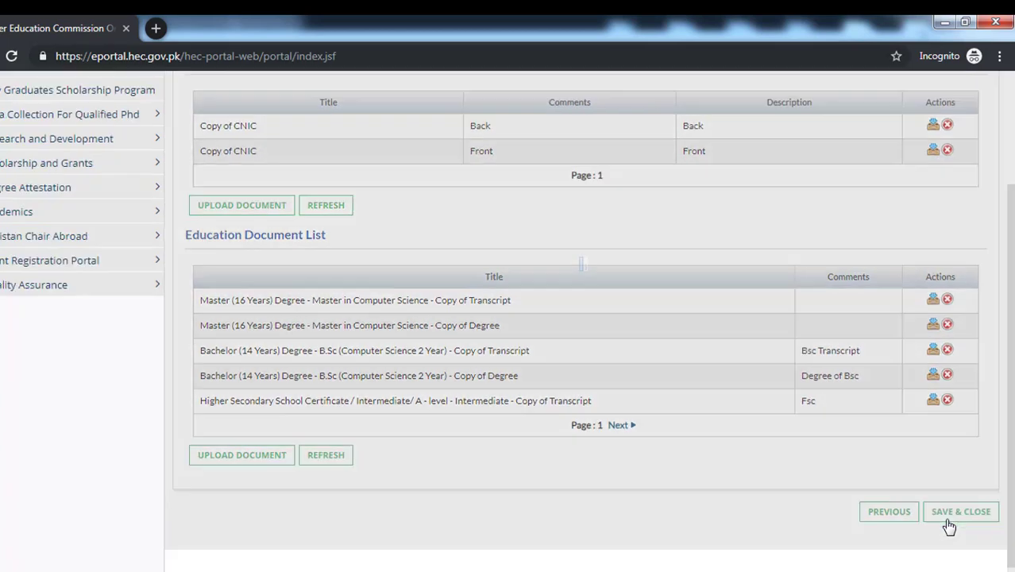